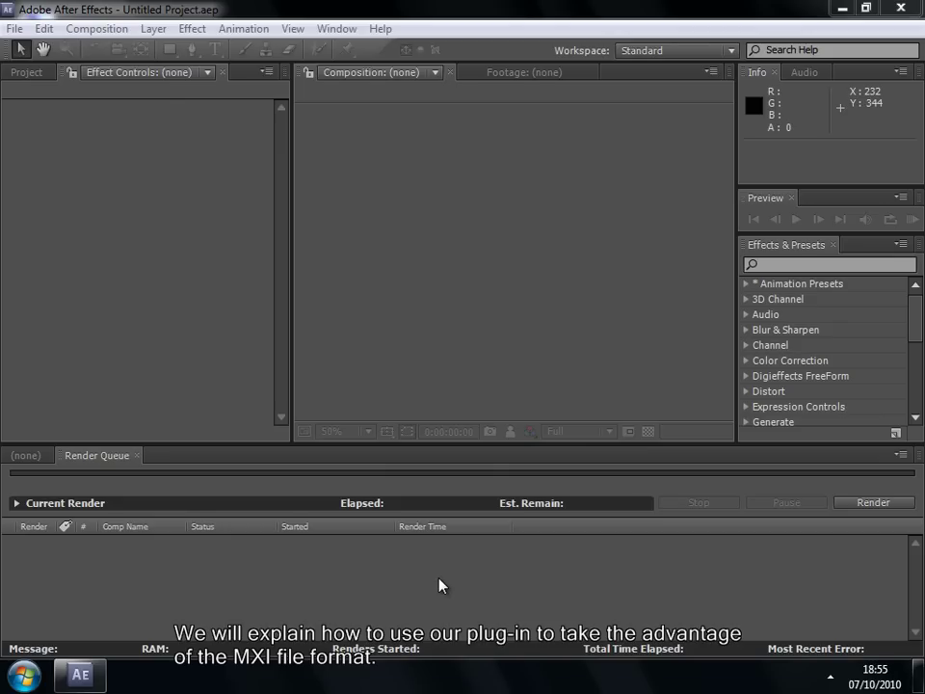
- Set the project to 32 bpc with a linearized HDTV (Rec. 709) 16-235 working space and legacy QuickTime gamma matching
click(29, 73)
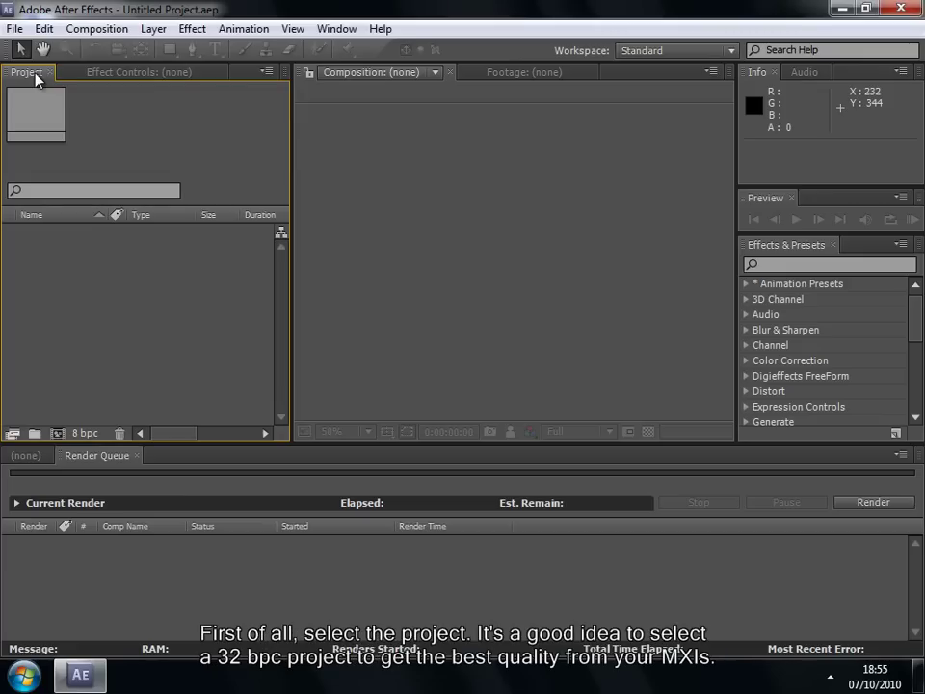
click(87, 435)
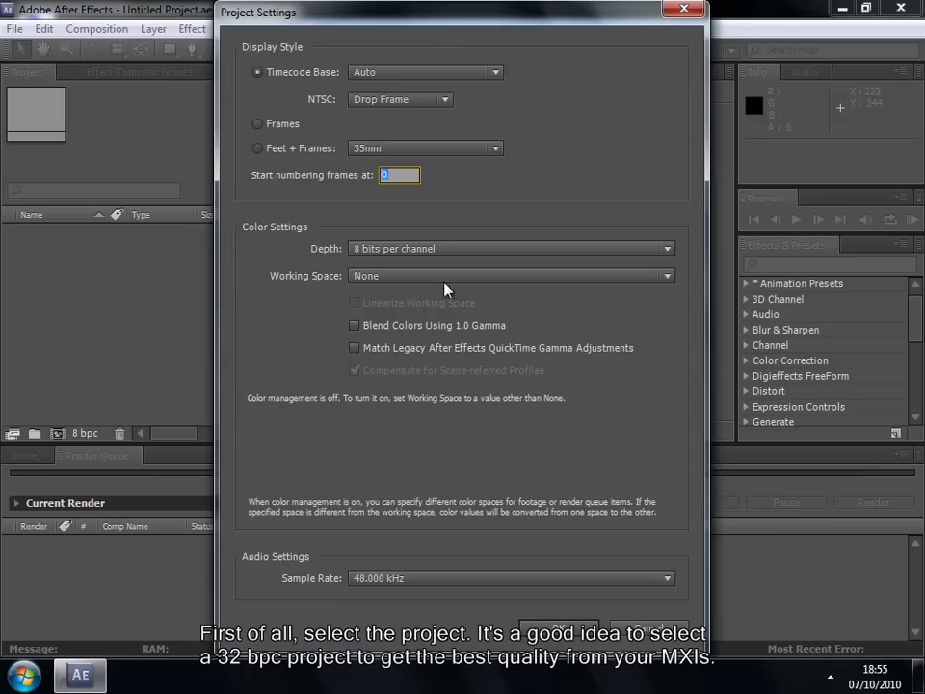
click(501, 250)
click(438, 309)
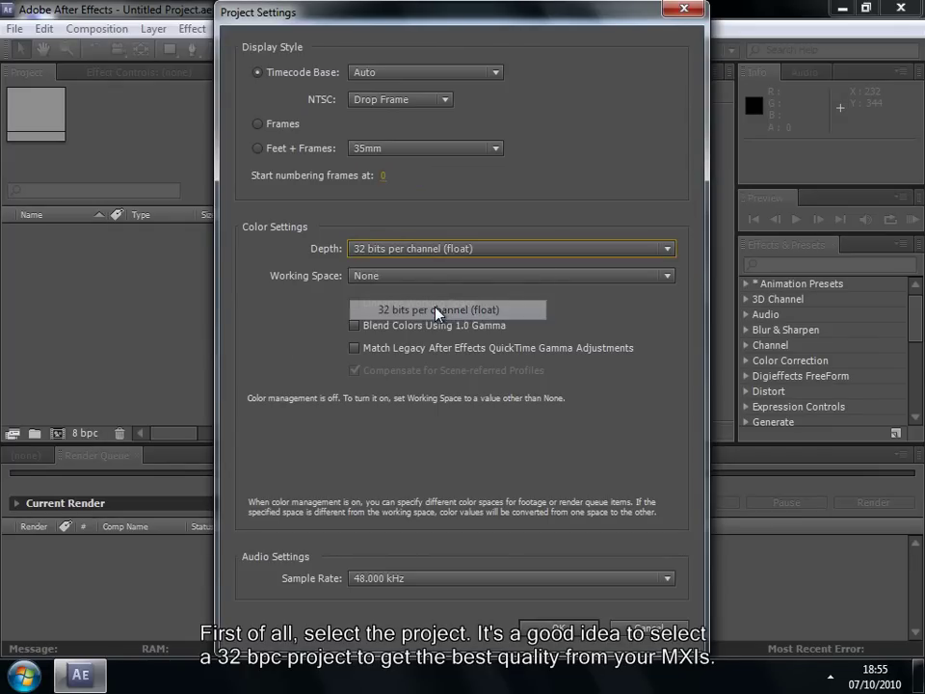
click(452, 277)
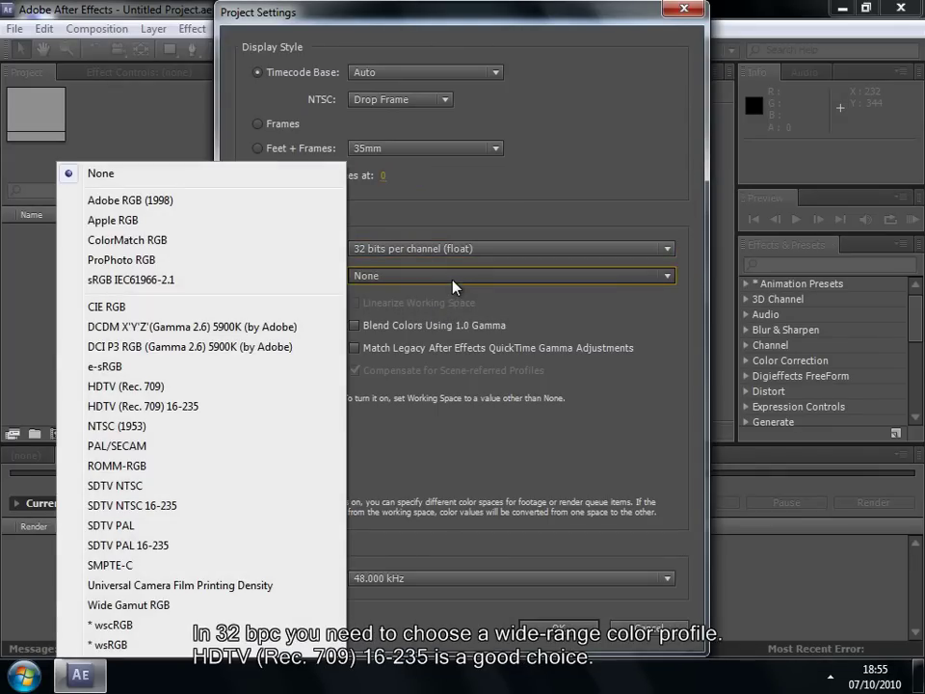
click(203, 406)
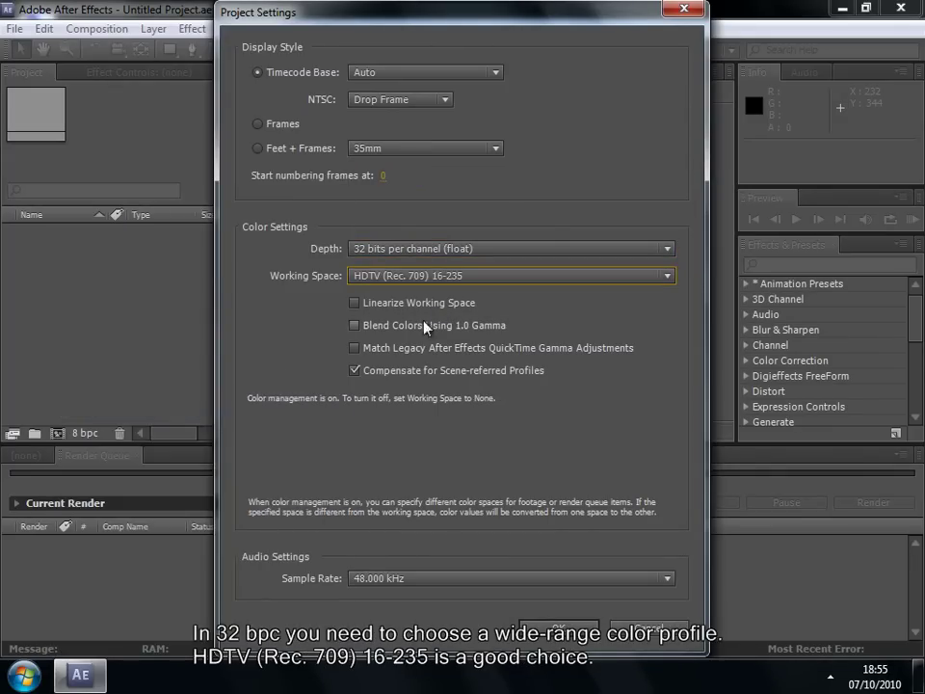
click(445, 304)
click(411, 349)
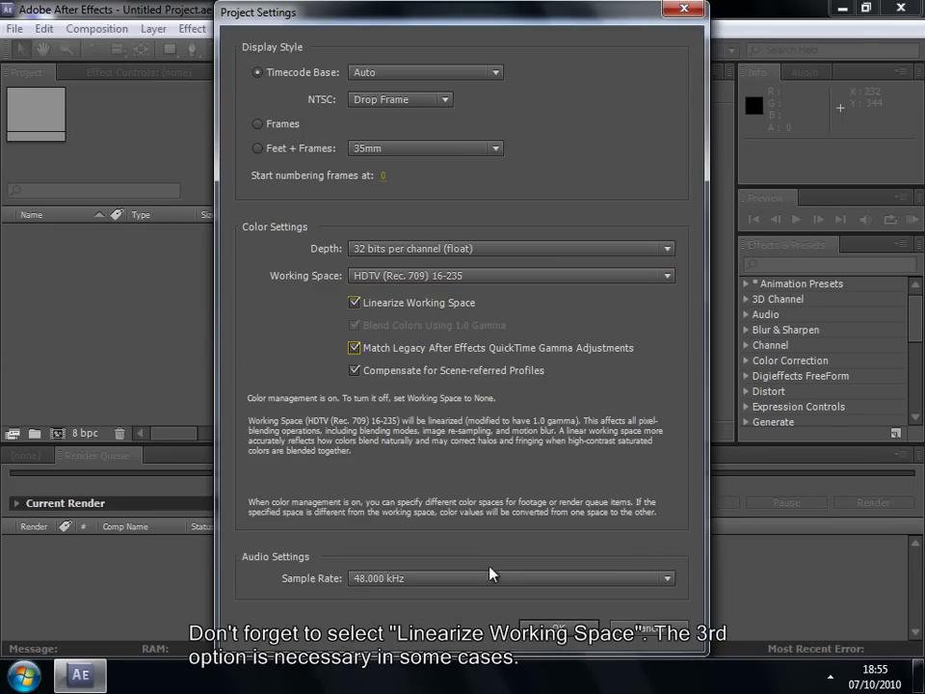
click(559, 627)
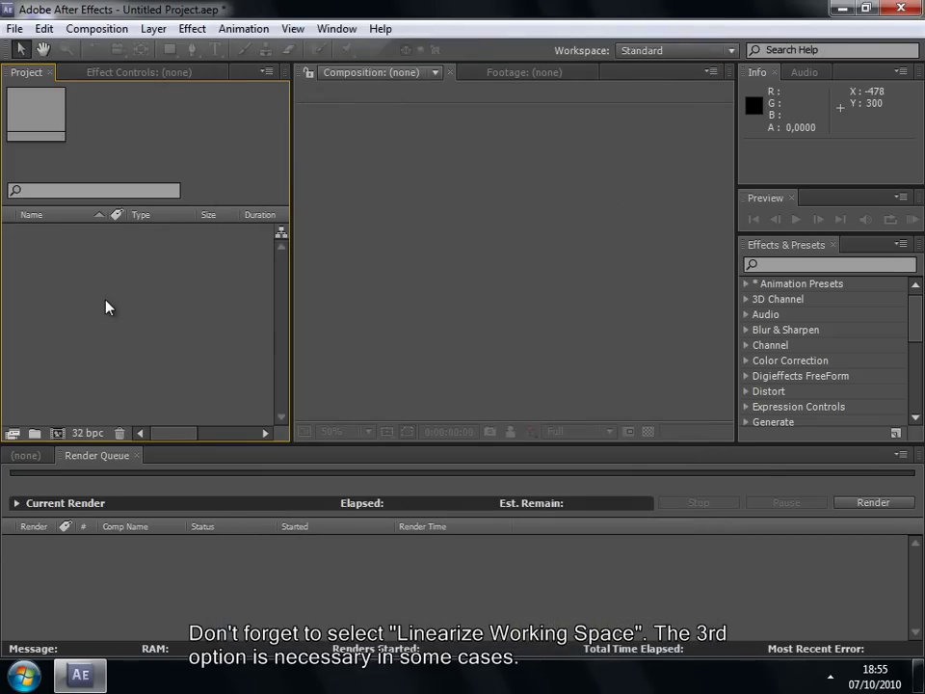
- Import room_teapots.mxi from the Desktop and open it in the Footage viewer
right_click(106, 306)
mouse_move(294, 374)
click(340, 374)
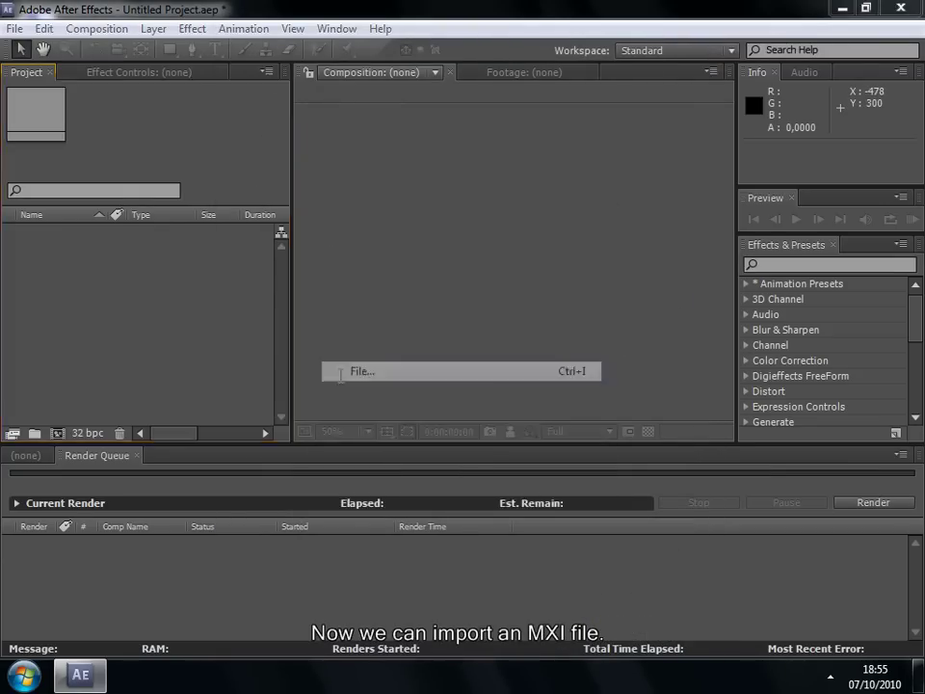
click(374, 83)
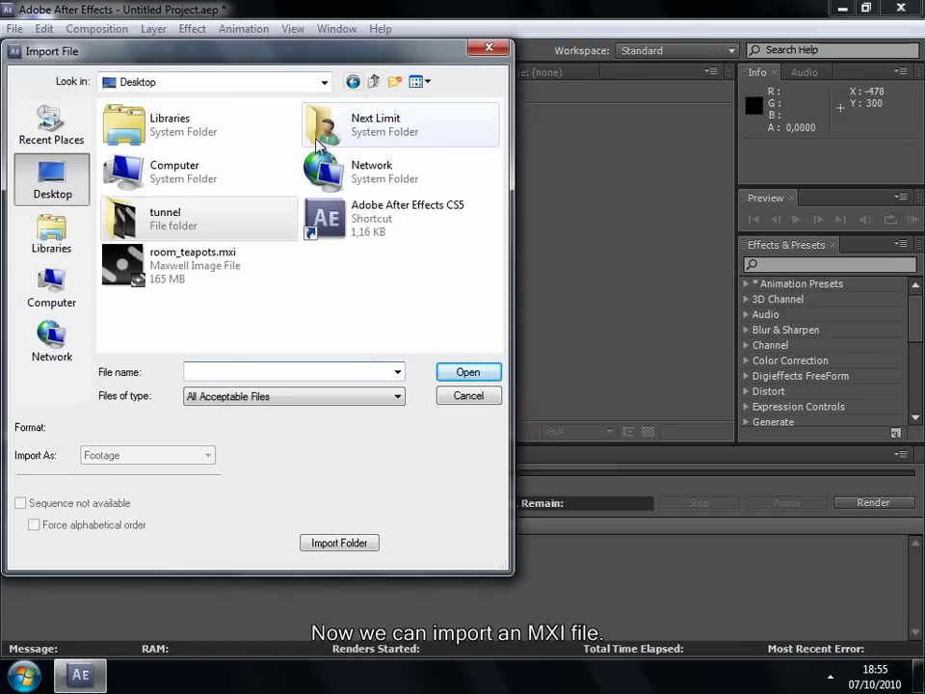
click(213, 262)
click(468, 374)
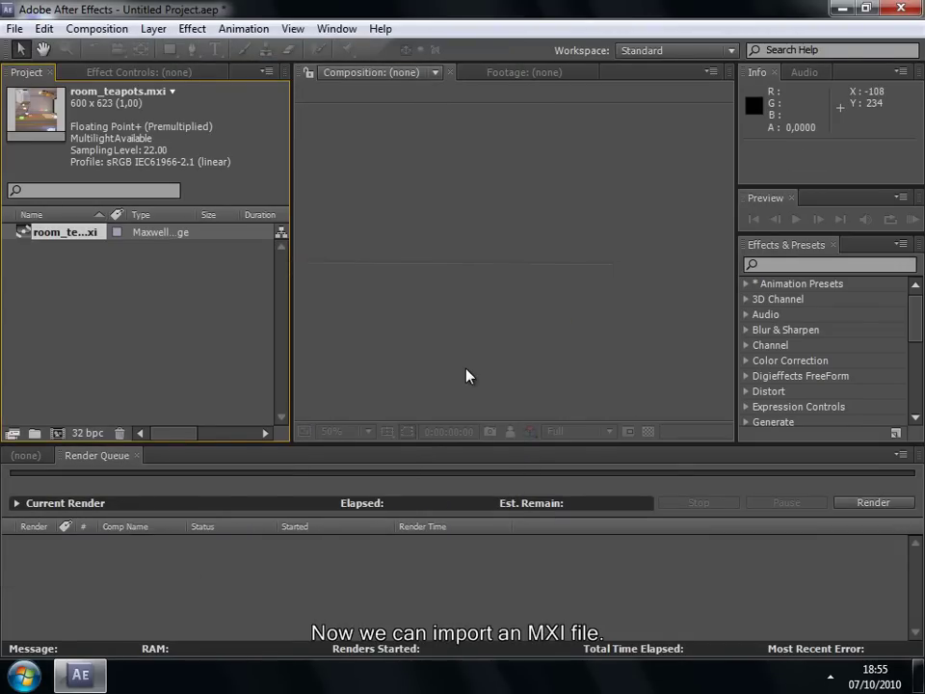
double_click(77, 236)
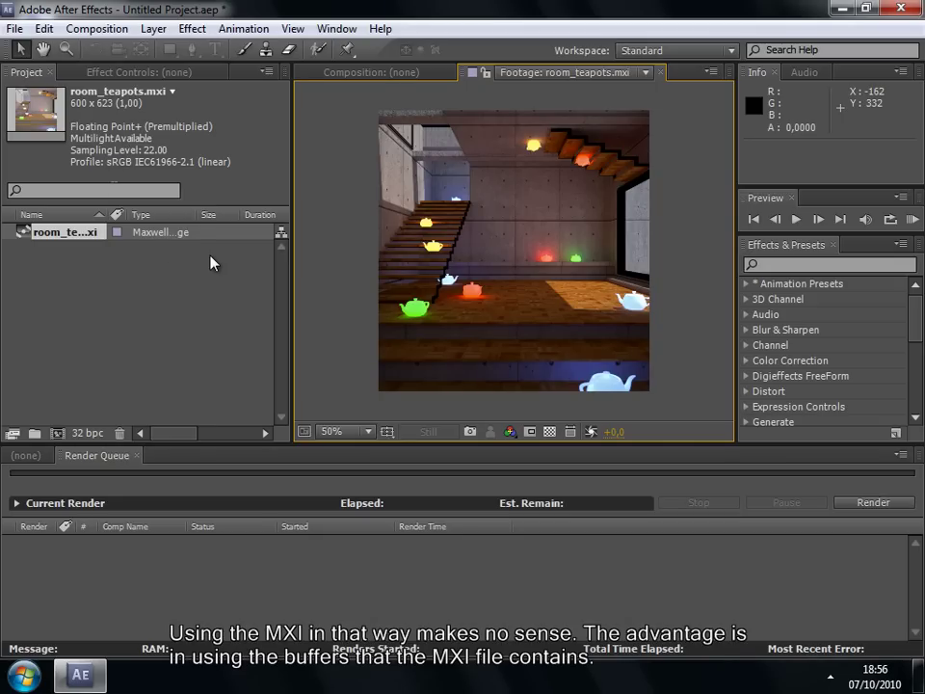
- Make a room_teapots composition from the footage and apply the Maxwell Render MXI Extractor effect
drag(64, 239, 60, 438)
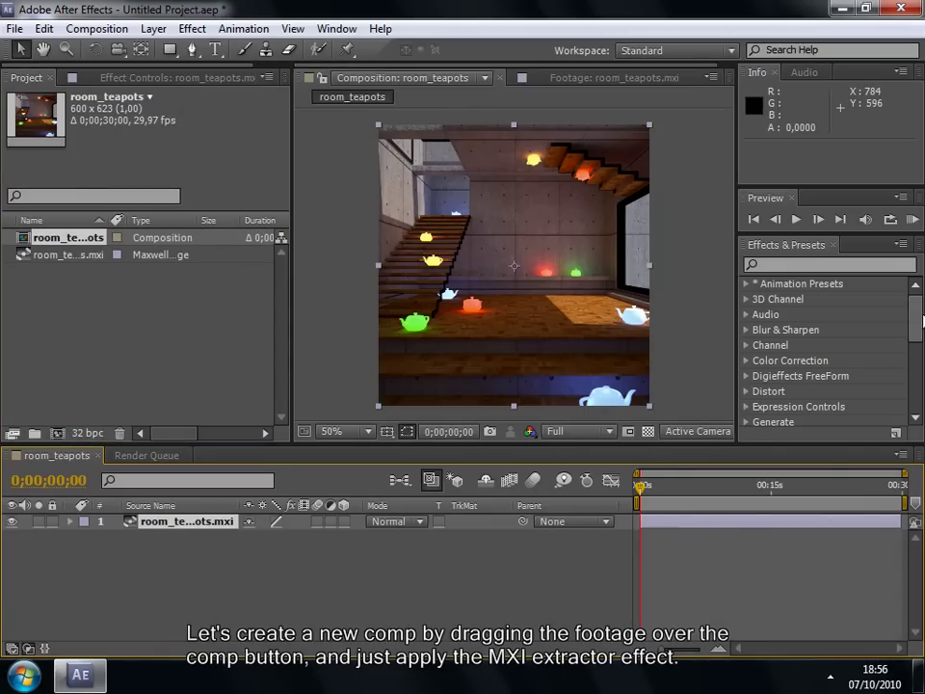
scroll(918, 354, down, 3)
scroll(918, 354, down, 1)
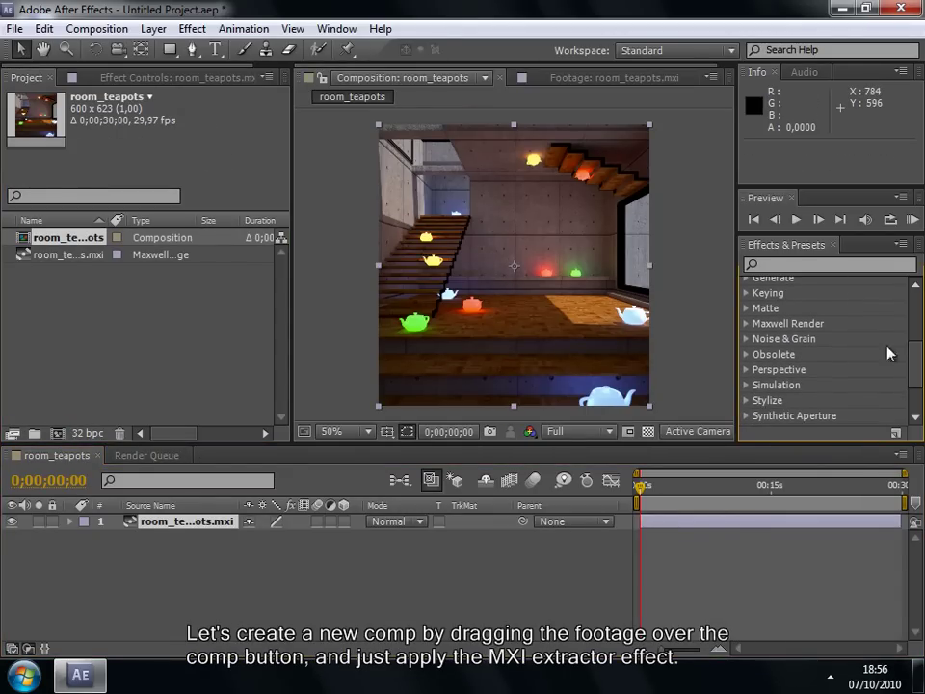
click(747, 324)
click(810, 344)
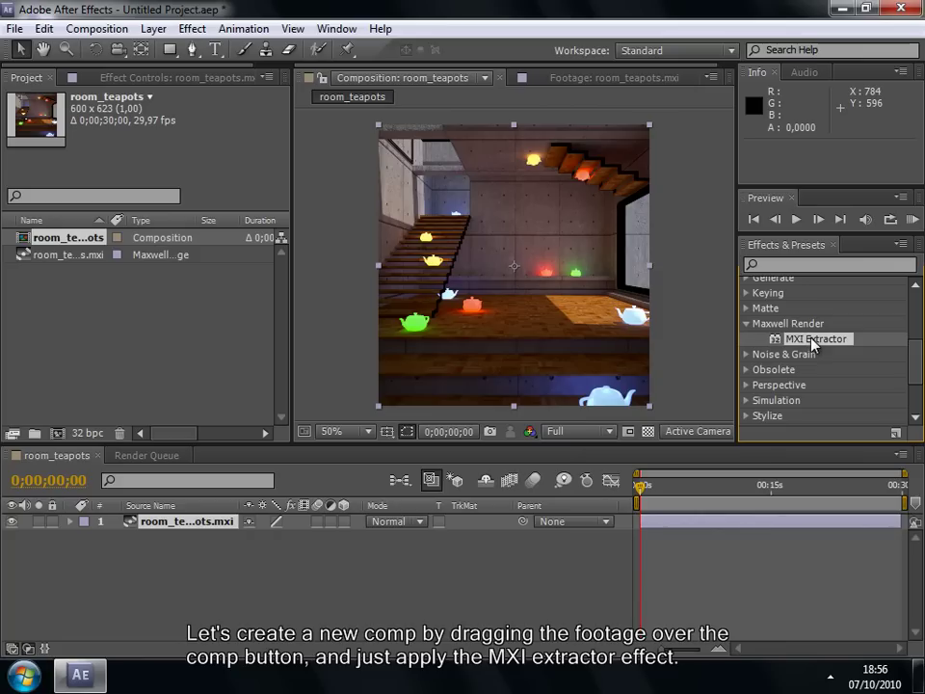
drag(807, 344, 521, 334)
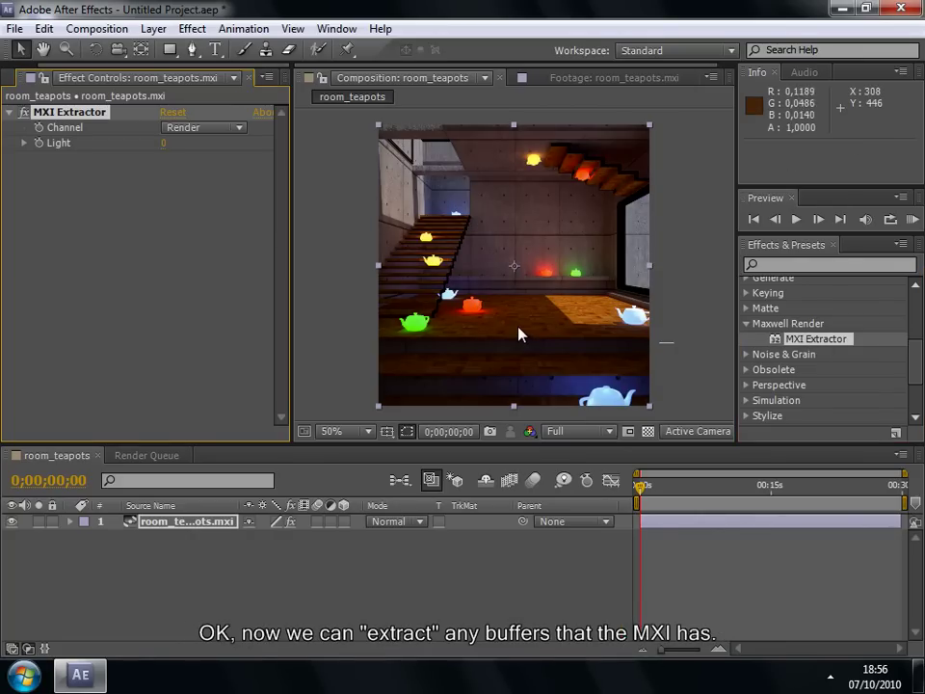
- Set the MXI Extractor Channel to Light and step through the individual light buffers
click(204, 129)
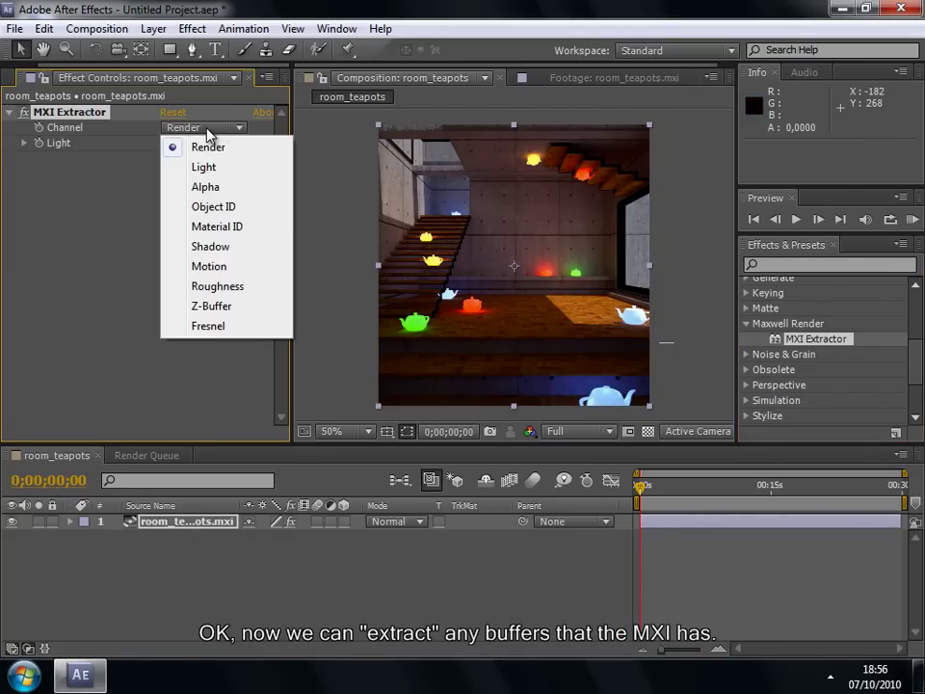
click(246, 170)
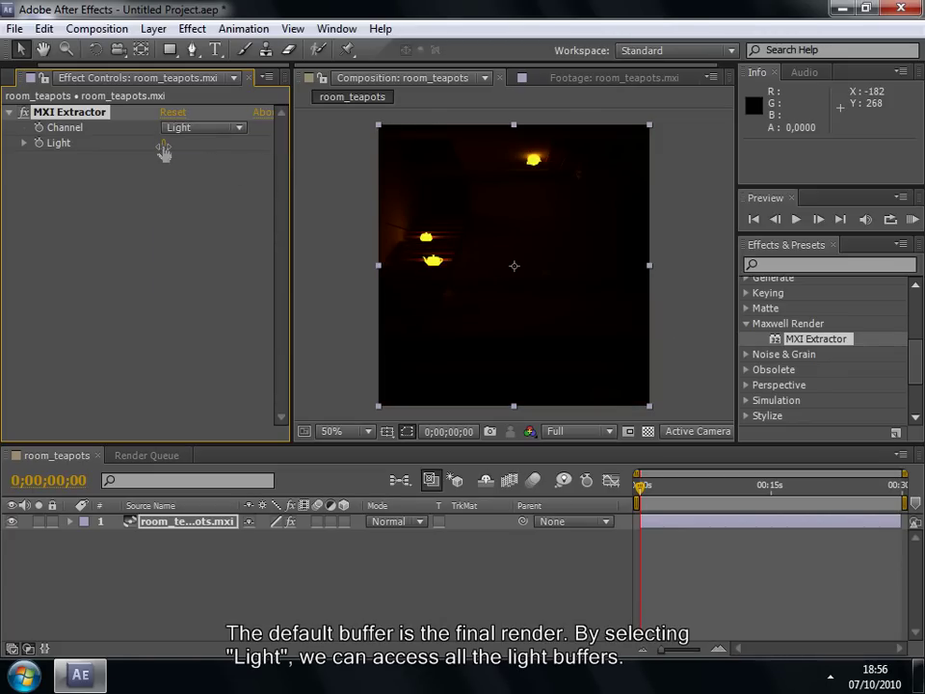
drag(168, 144, 195, 145)
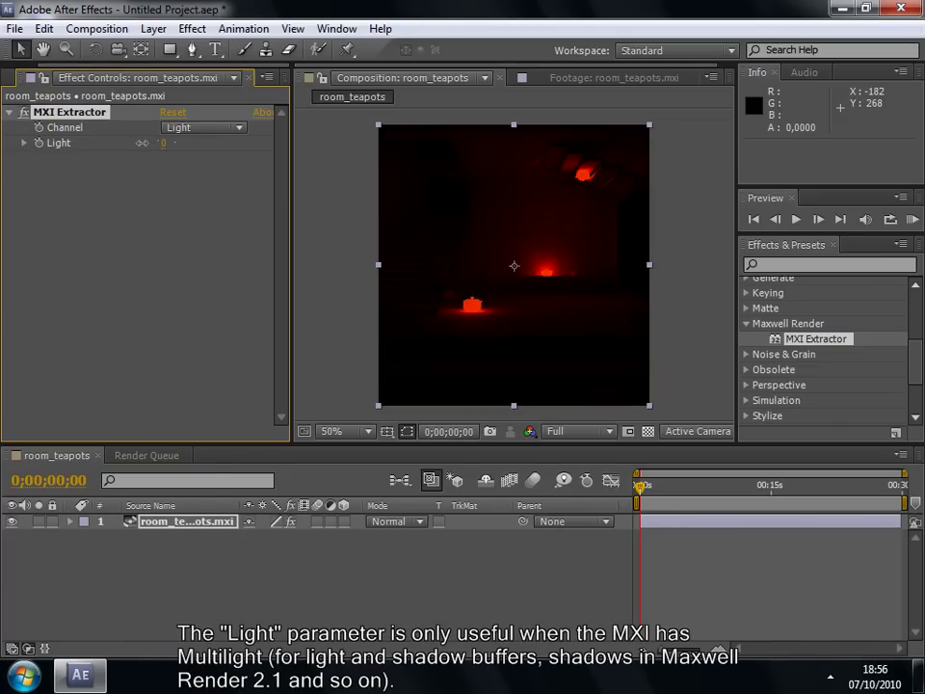
- Preview the Alpha, Object ID, Material ID and Shadow buffers, checking another light's shadow pass
click(212, 129)
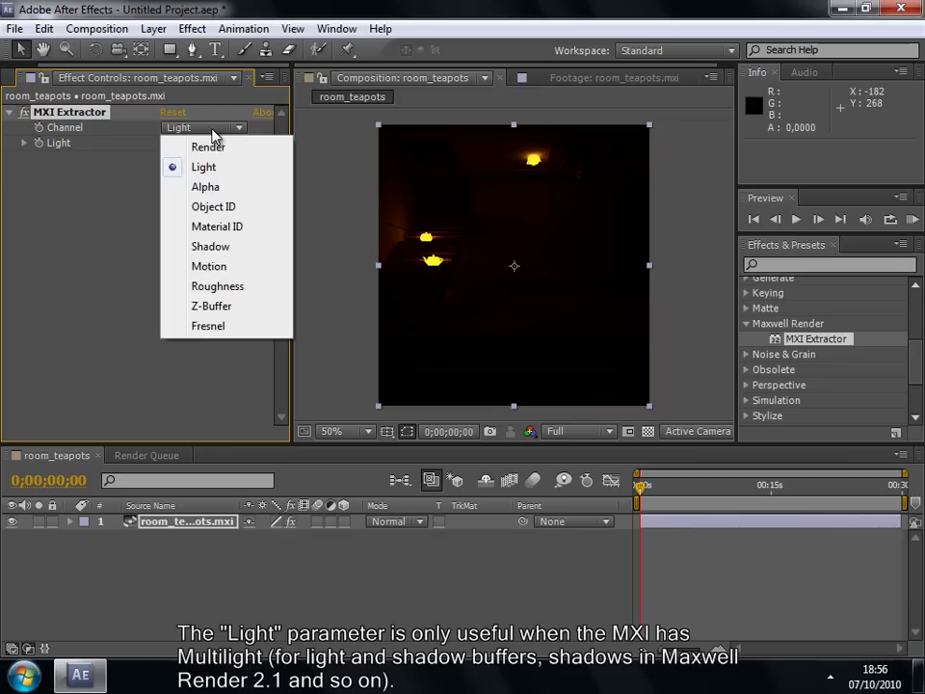
click(229, 188)
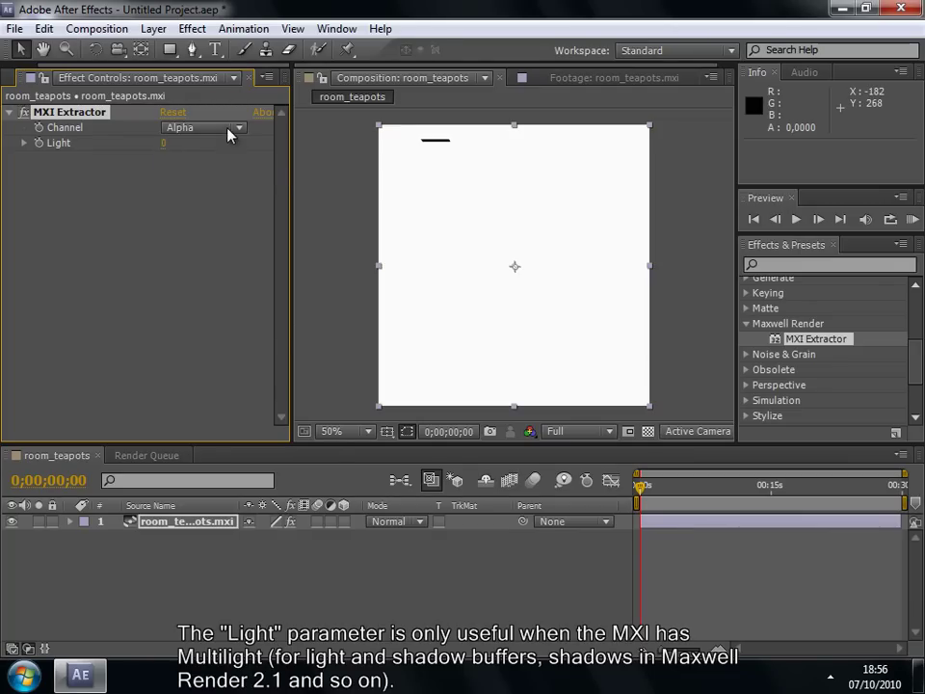
click(233, 129)
click(227, 214)
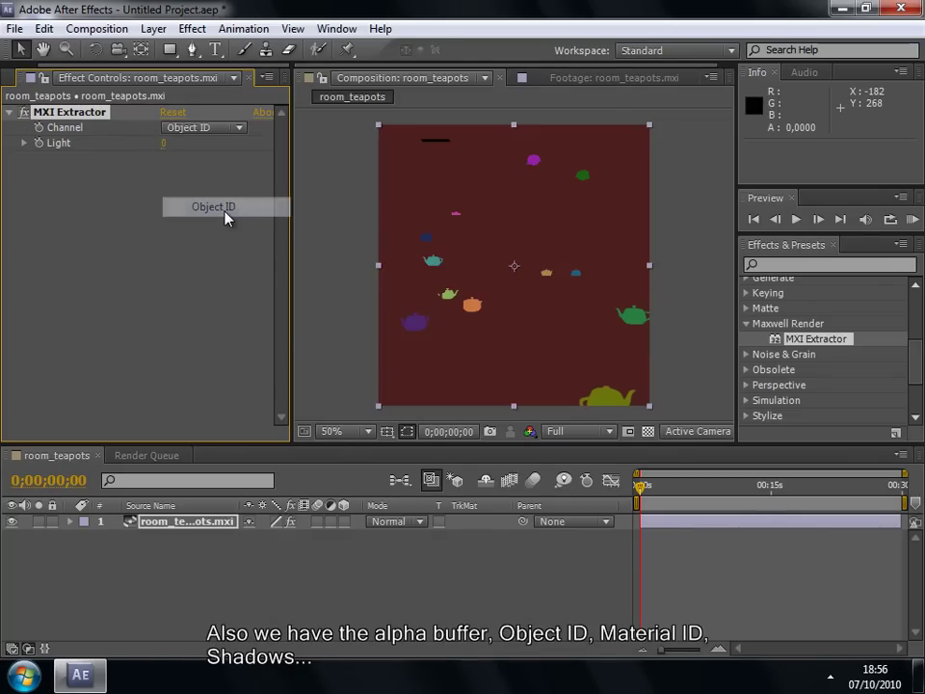
click(221, 140)
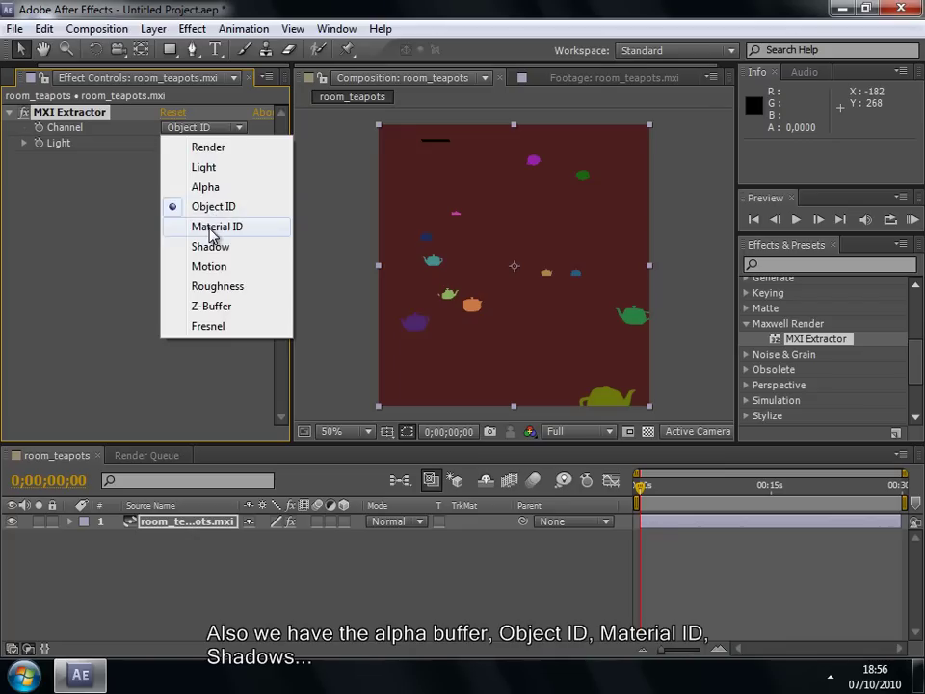
click(210, 231)
click(222, 128)
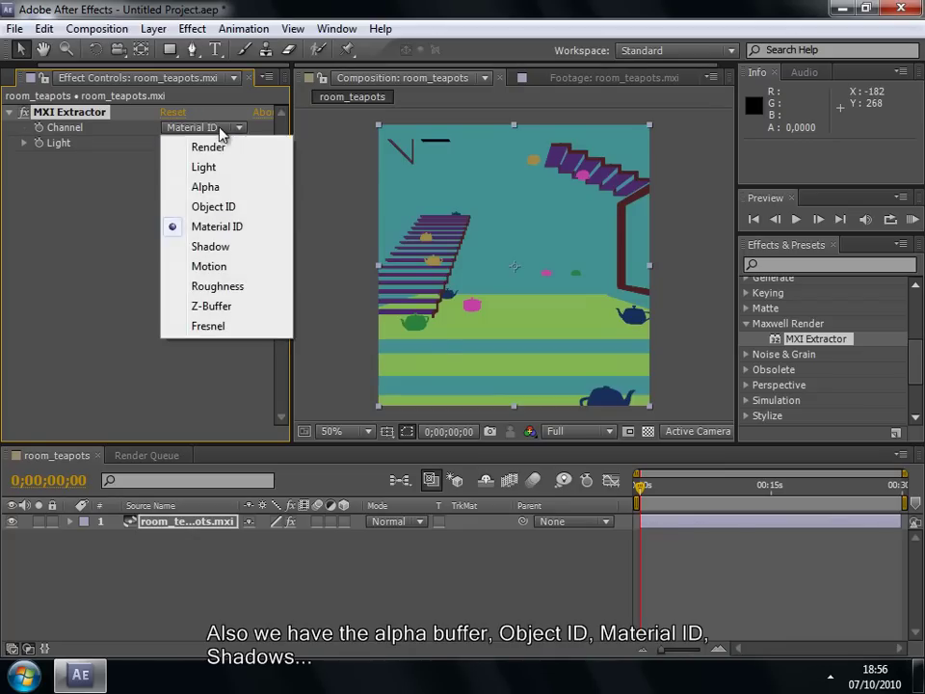
click(227, 247)
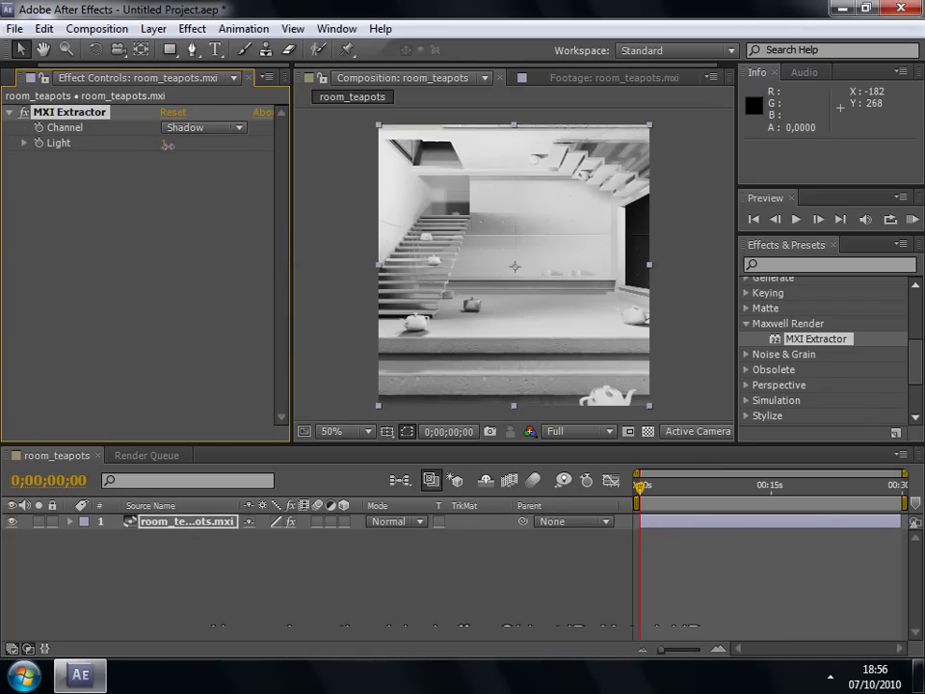
drag(161, 143, 198, 150)
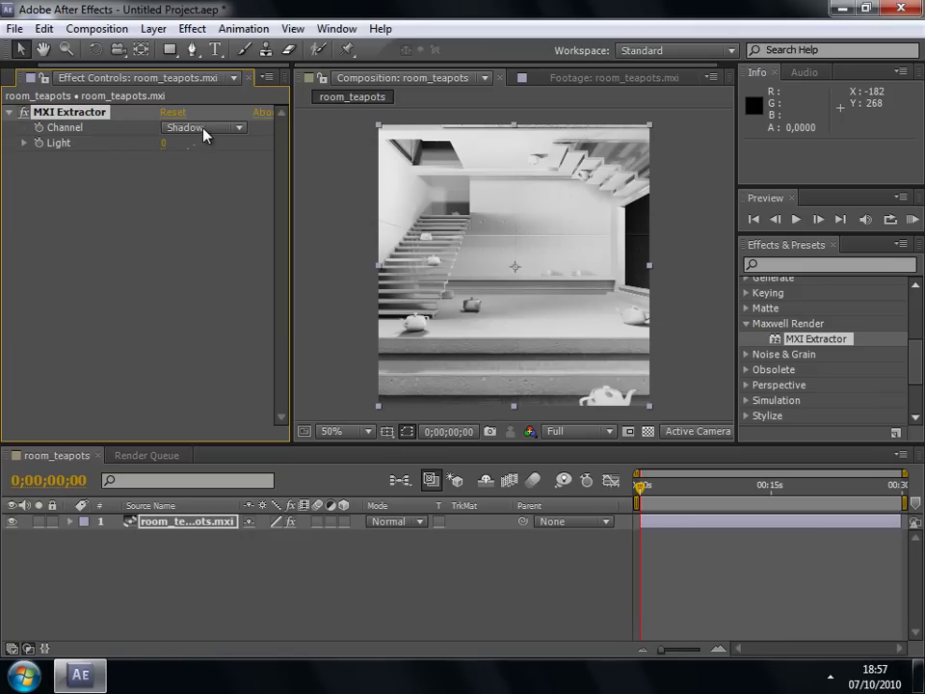
- Preview the Motion, Roughness, Z-Buffer and Fresnel buffers, then set the Channel back to Render
click(204, 128)
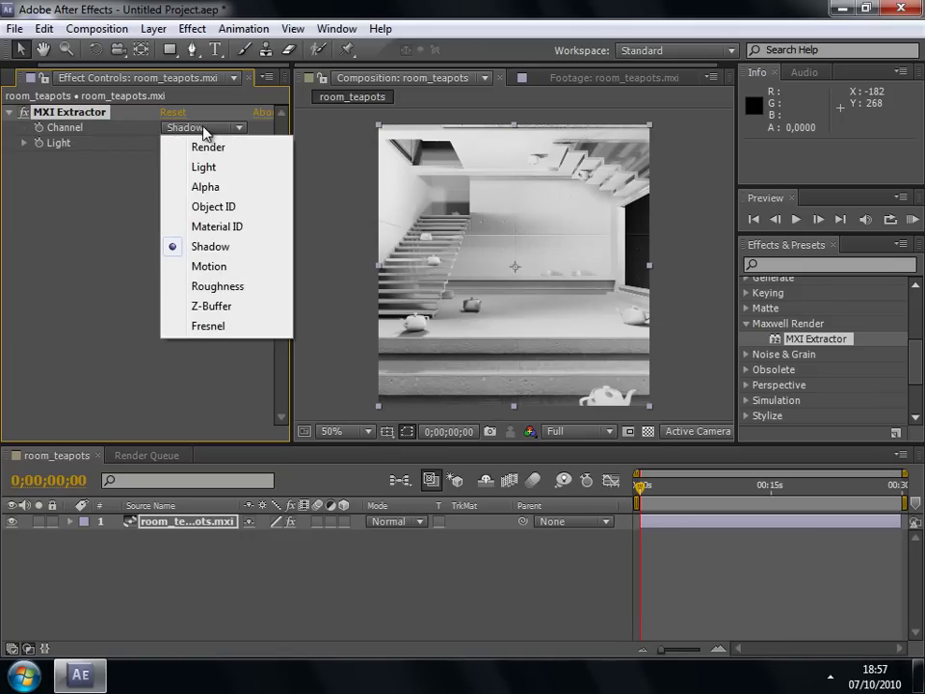
click(252, 267)
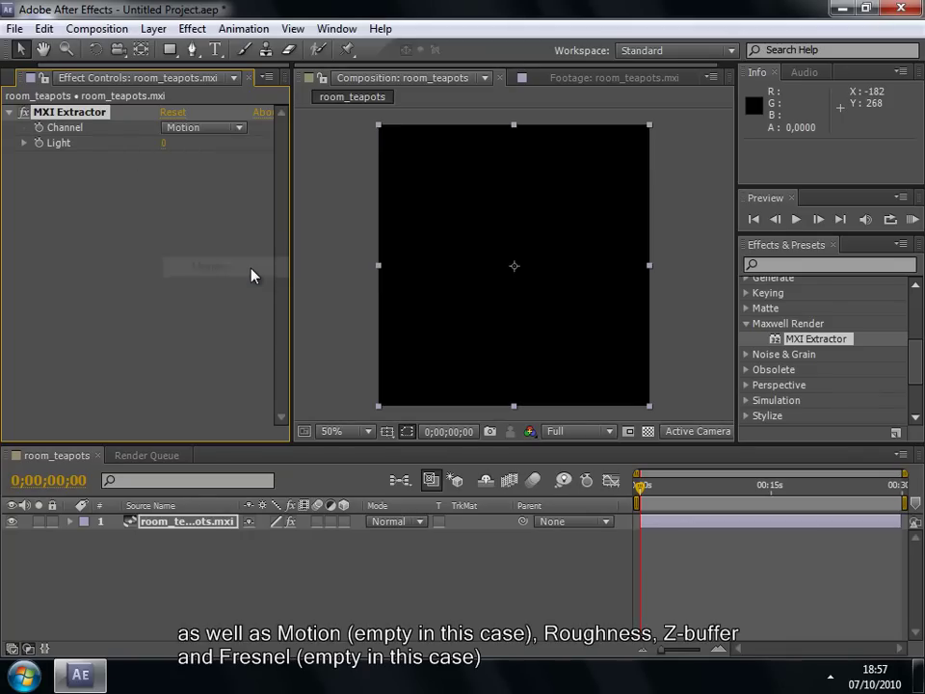
click(205, 135)
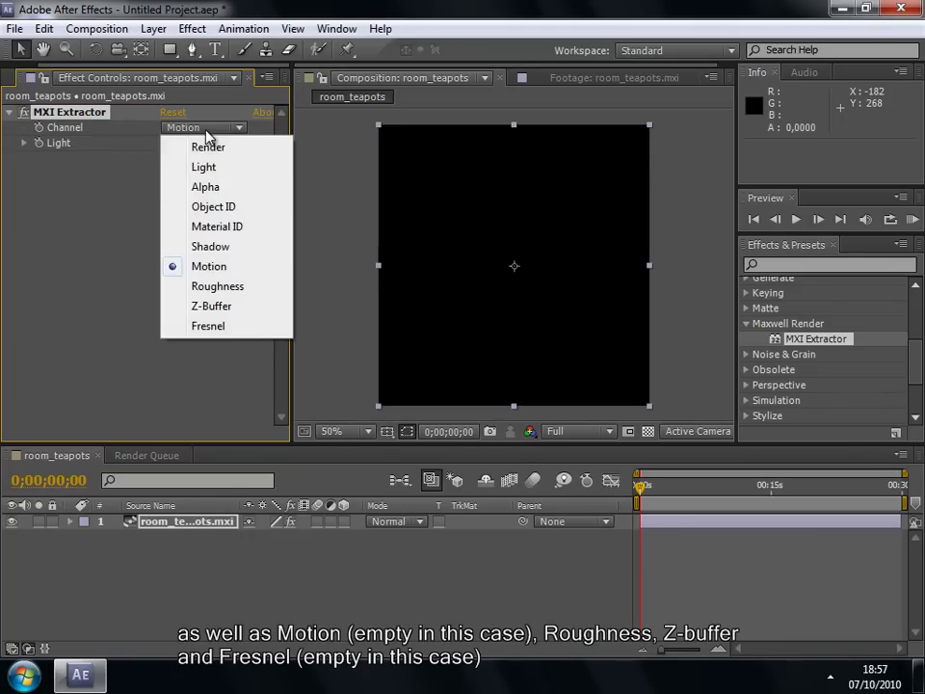
click(220, 289)
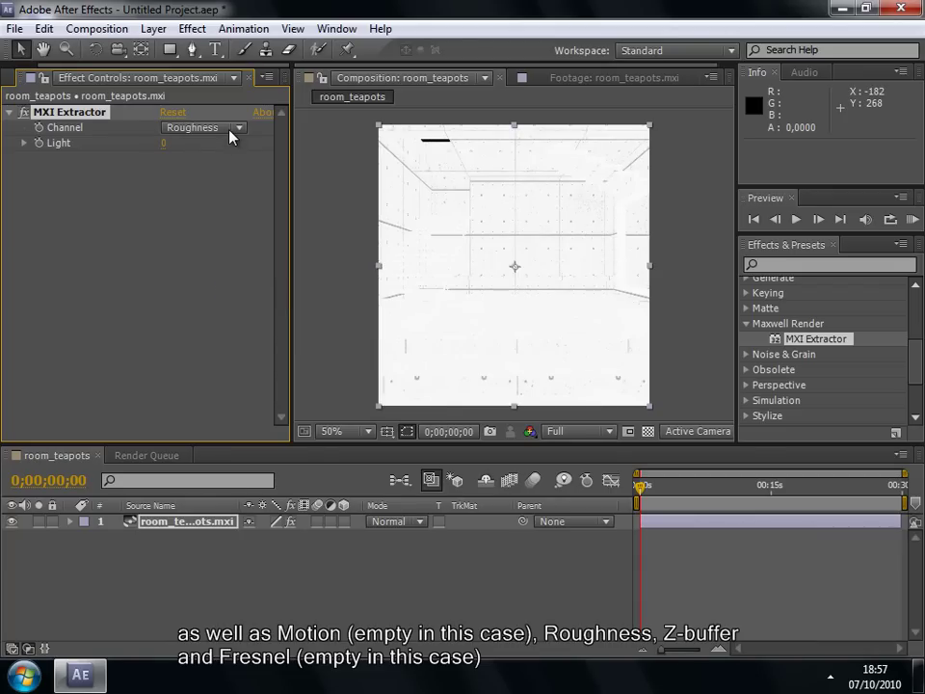
click(231, 136)
click(227, 306)
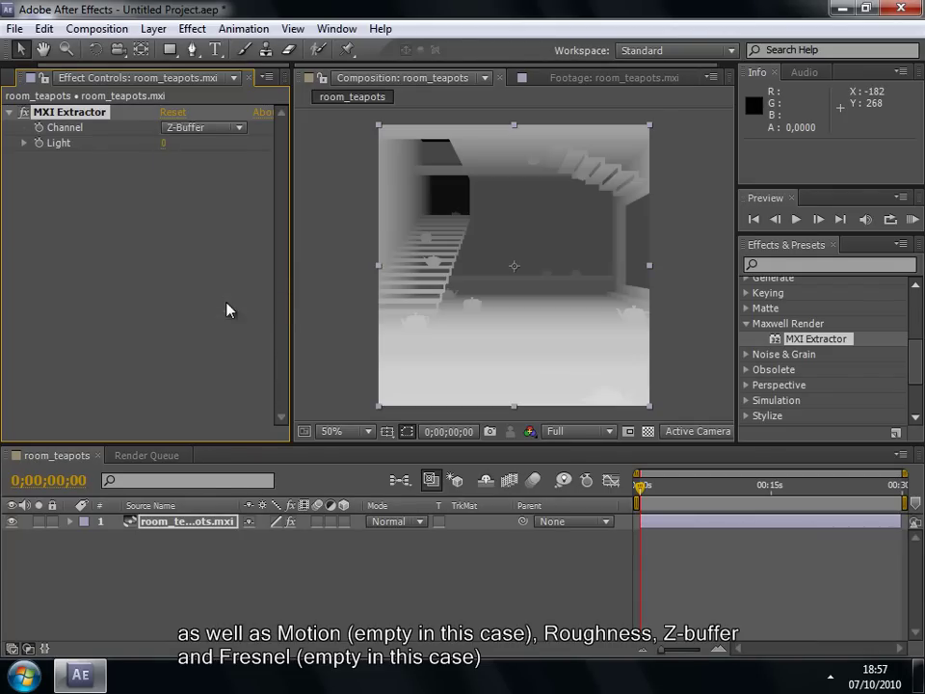
click(232, 135)
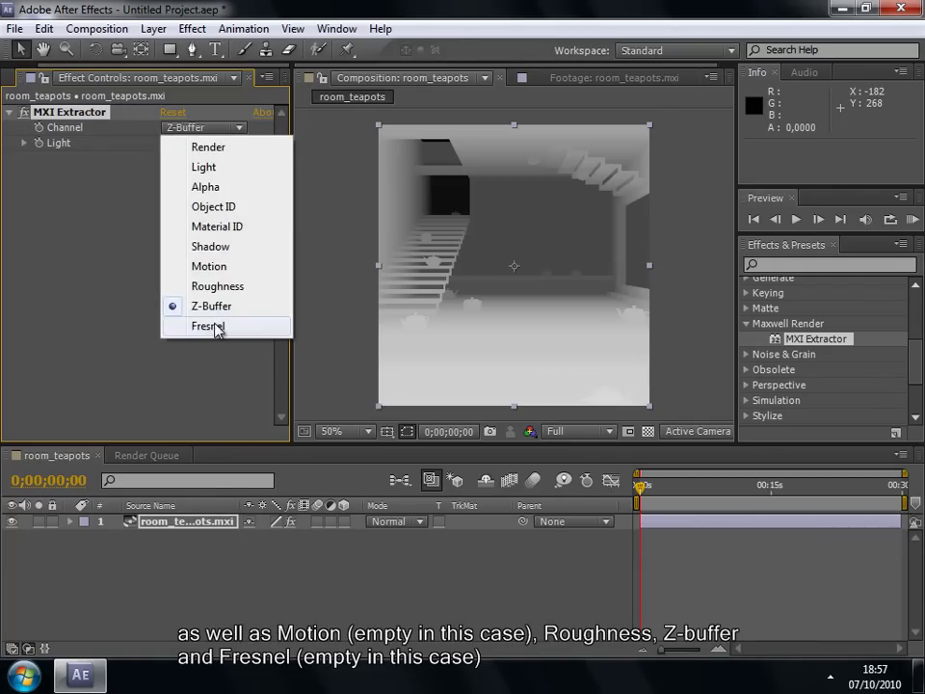
click(217, 325)
click(228, 131)
click(225, 144)
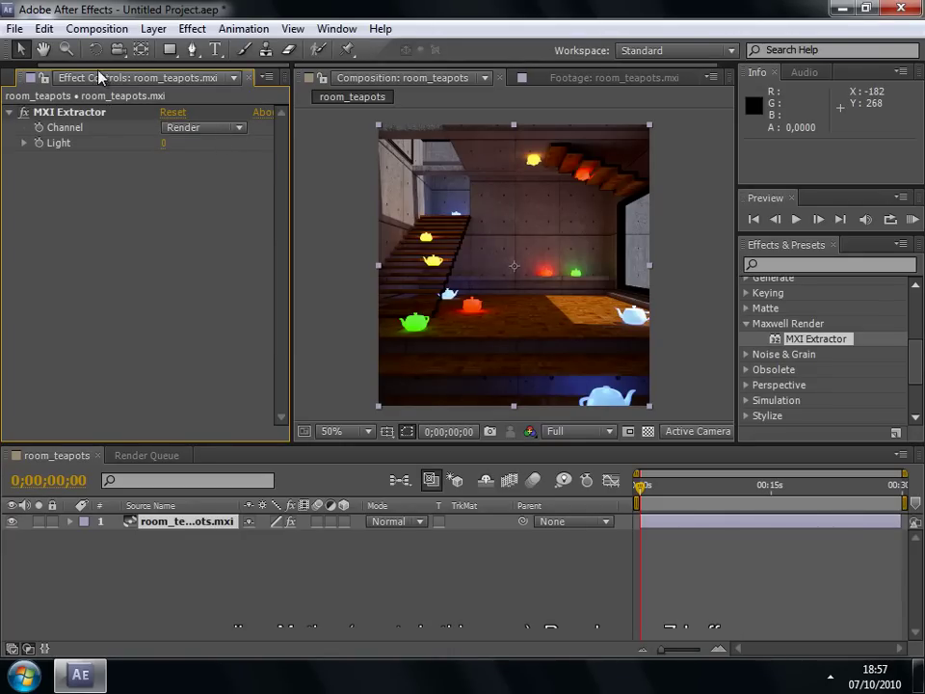
- Delete the room_teapots footage and composition from the project
drag(95, 71, 36, 79)
click(29, 77)
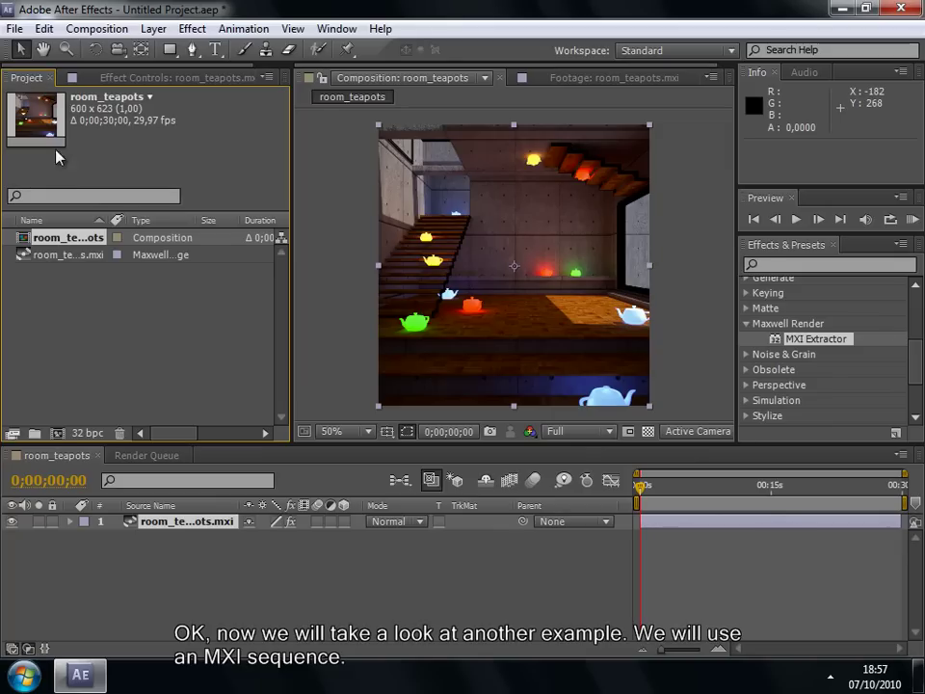
click(83, 256)
drag(66, 256, 124, 438)
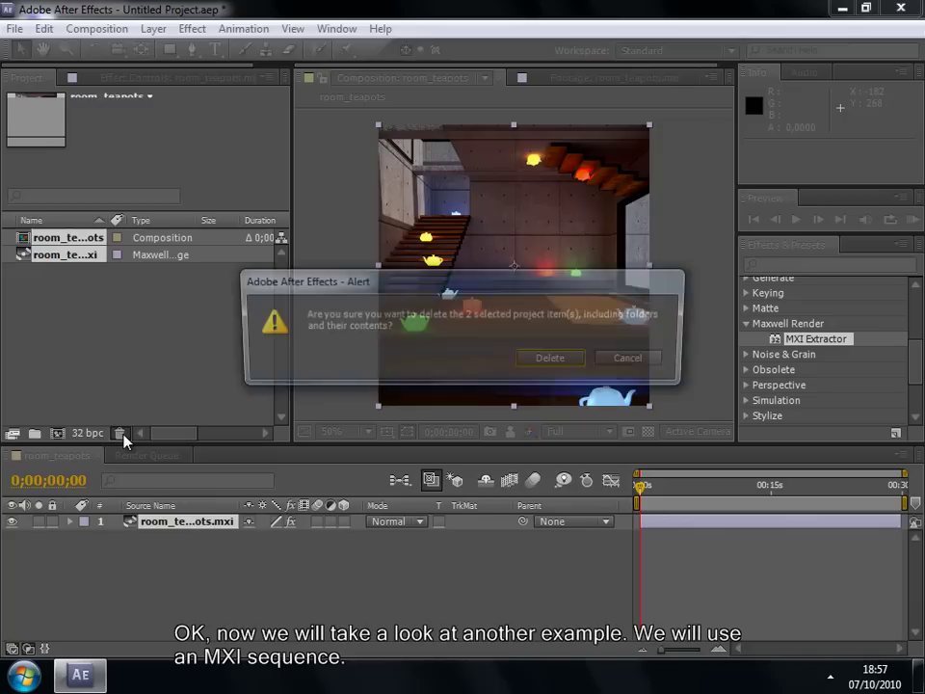
click(548, 367)
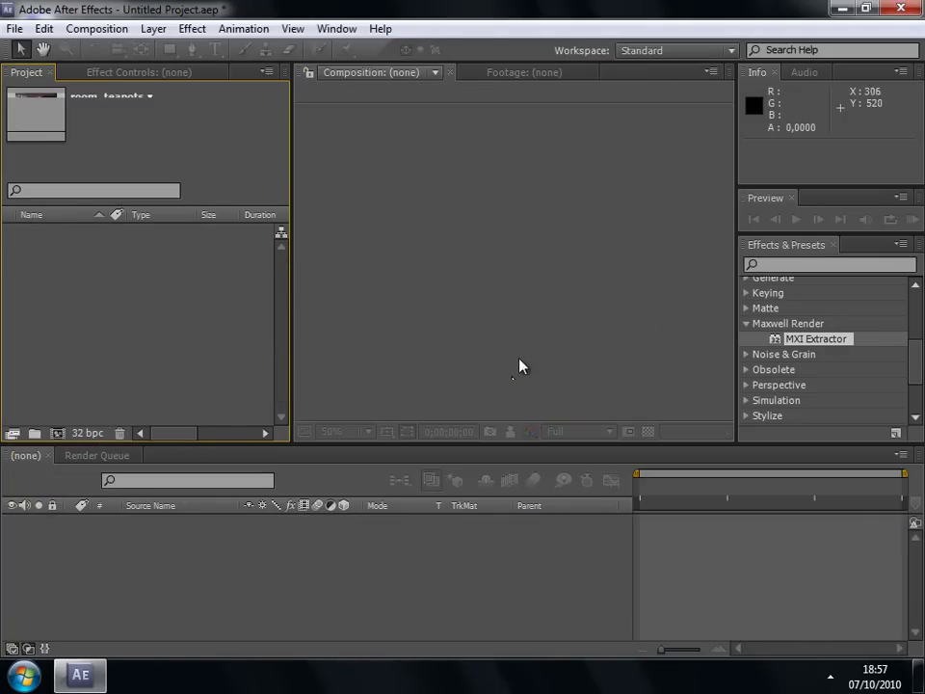
- Import tunnel_frame.0000.mxi from the tunnel folder as an MXI image sequence
right_click(113, 284)
mouse_move(246, 356)
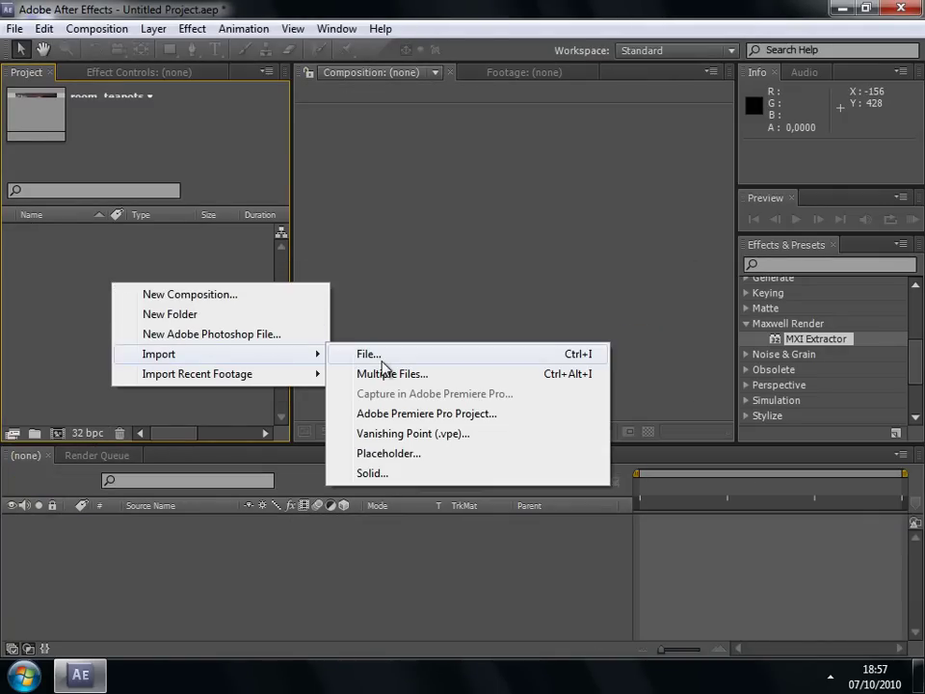
click(385, 361)
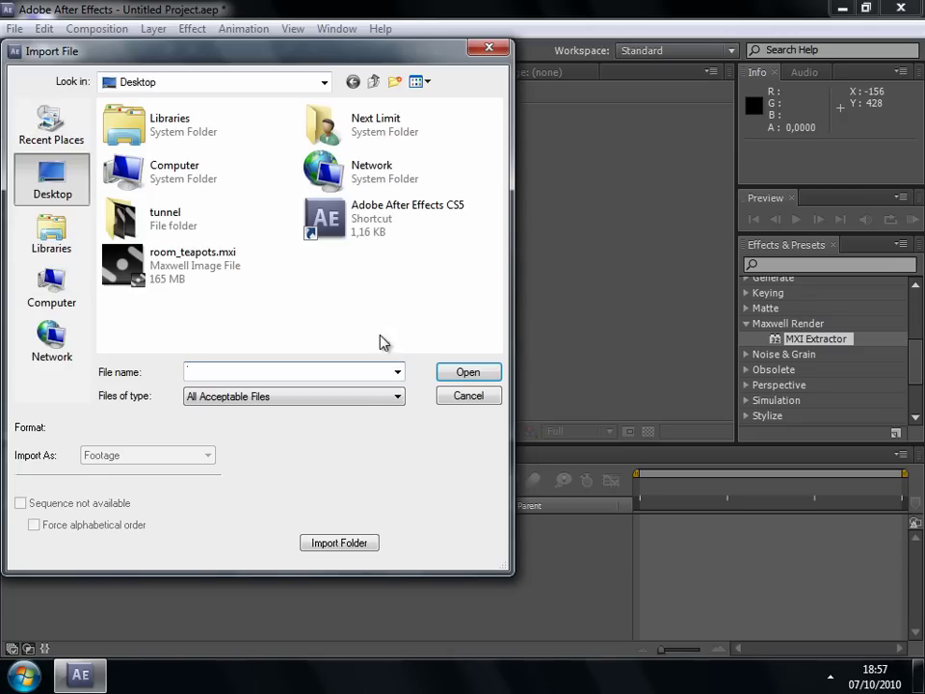
double_click(198, 224)
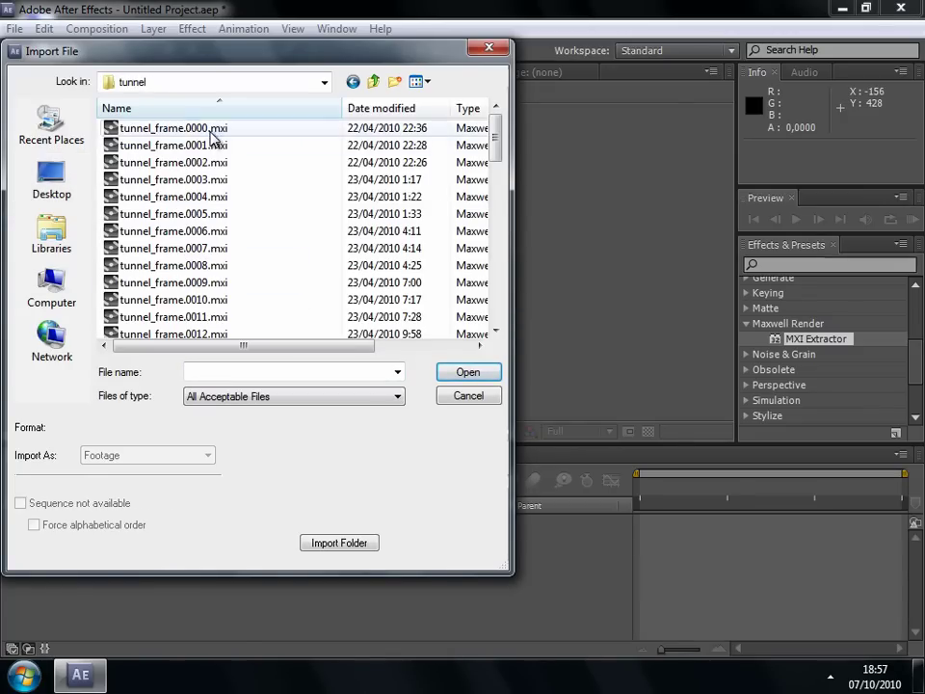
click(193, 128)
click(466, 371)
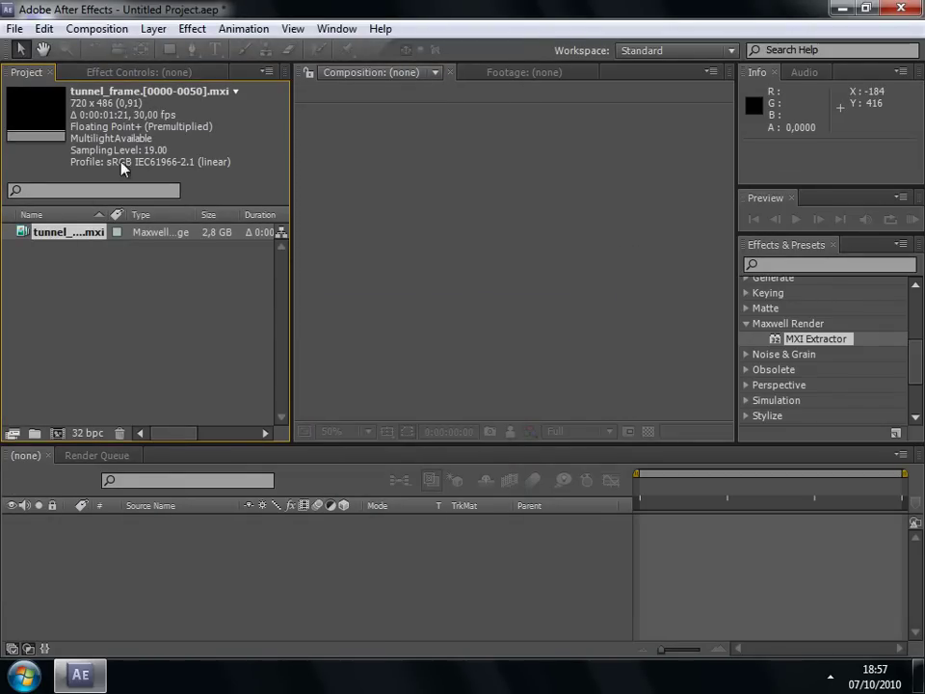
click(97, 28)
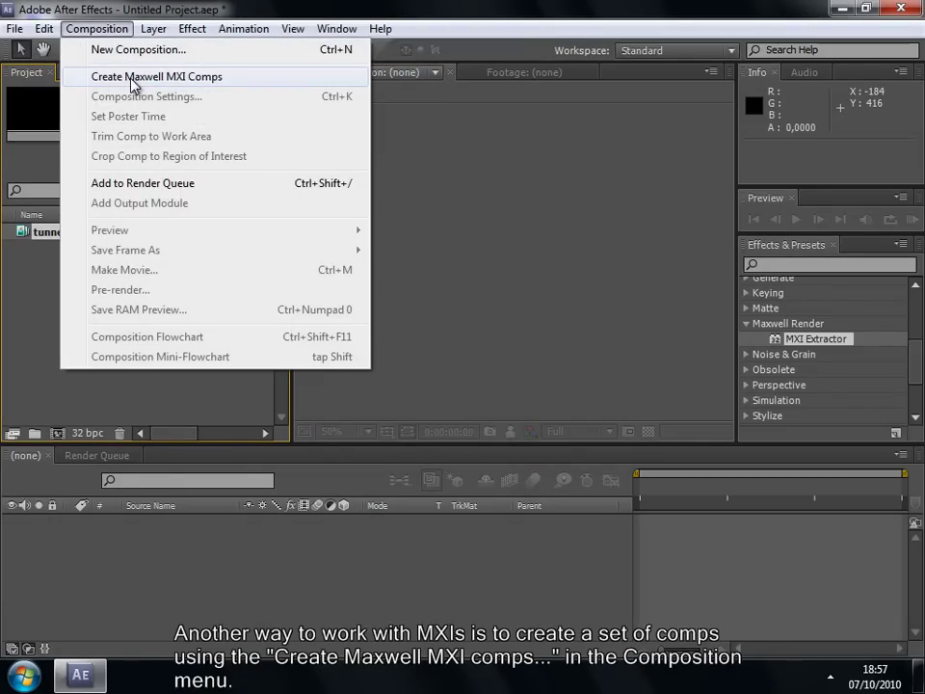
- Create Maxwell MXI comps from the tunnel sequence and open the All Layers composition
click(193, 82)
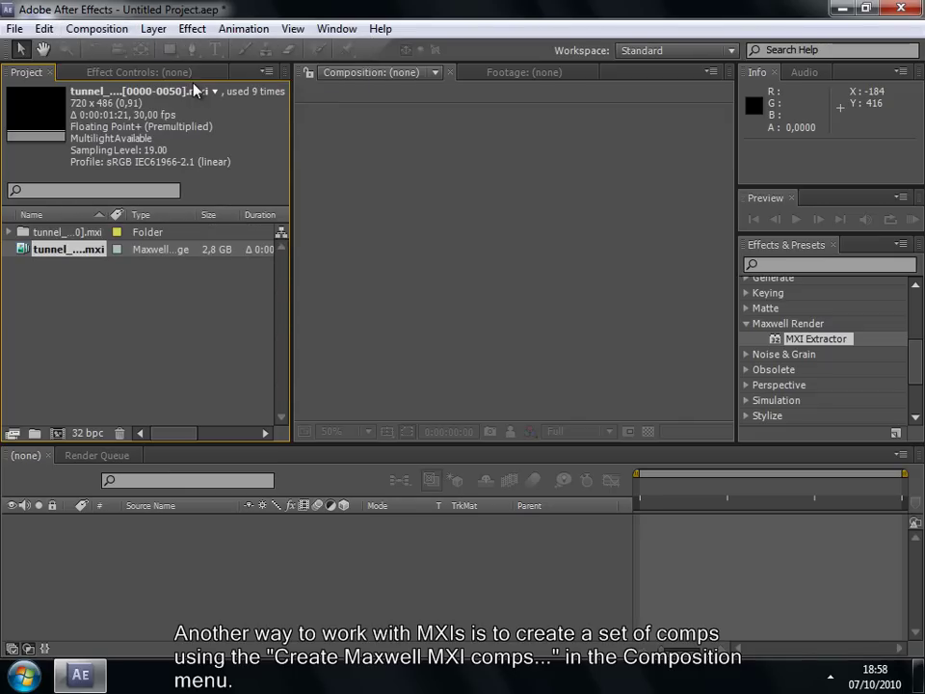
click(9, 232)
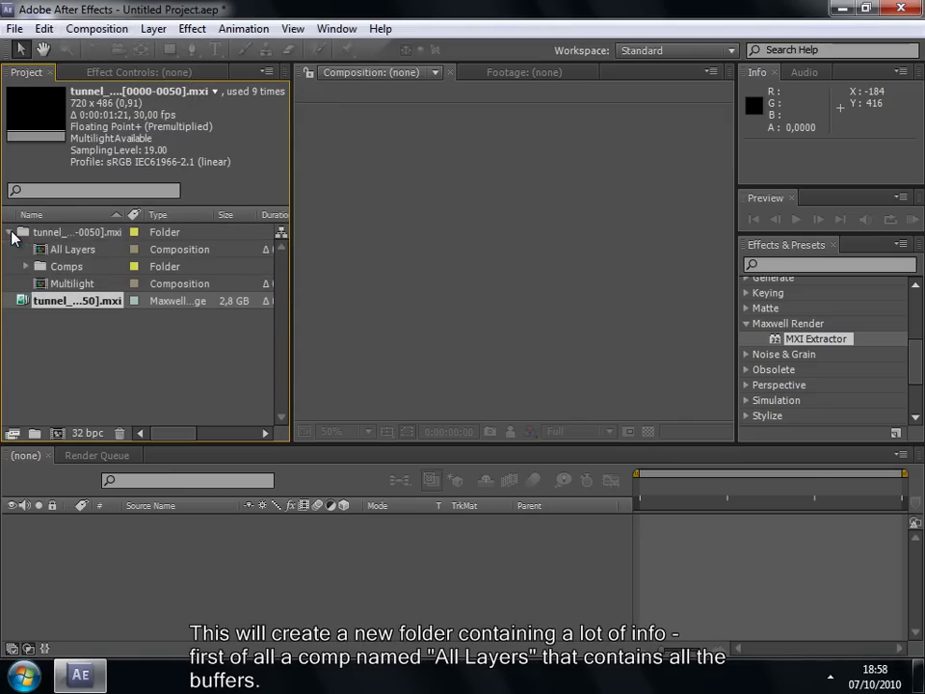
click(105, 249)
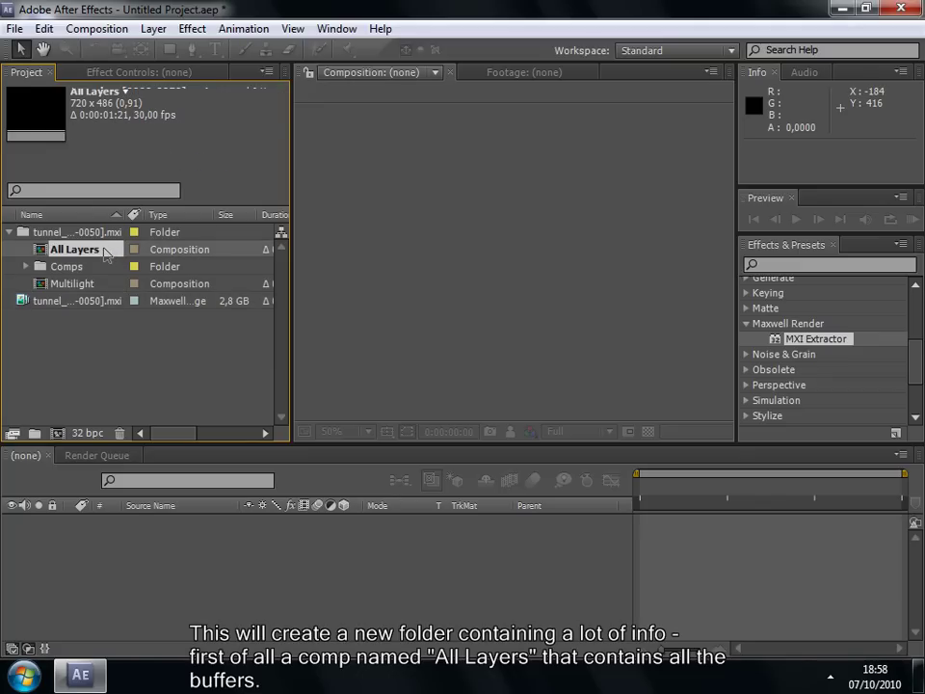
double_click(106, 252)
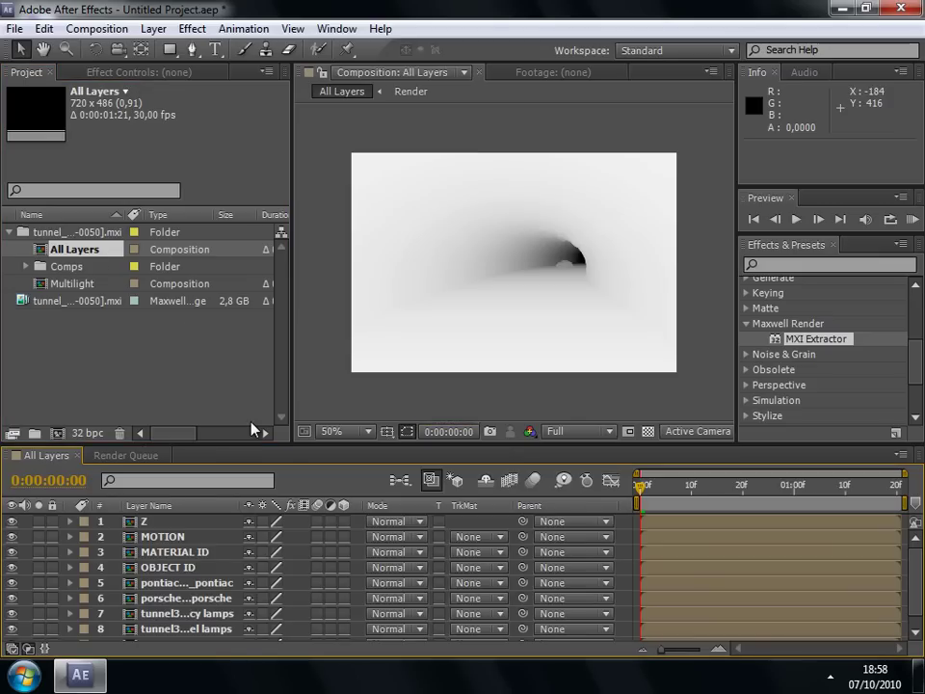
scroll(920, 568, down, 1)
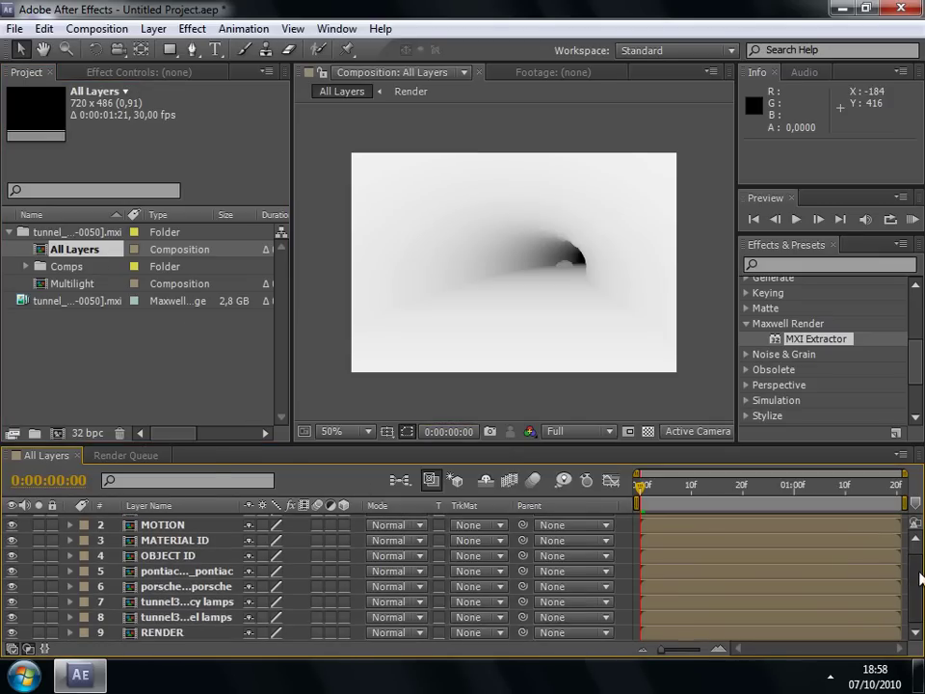
scroll(921, 583, up, 1)
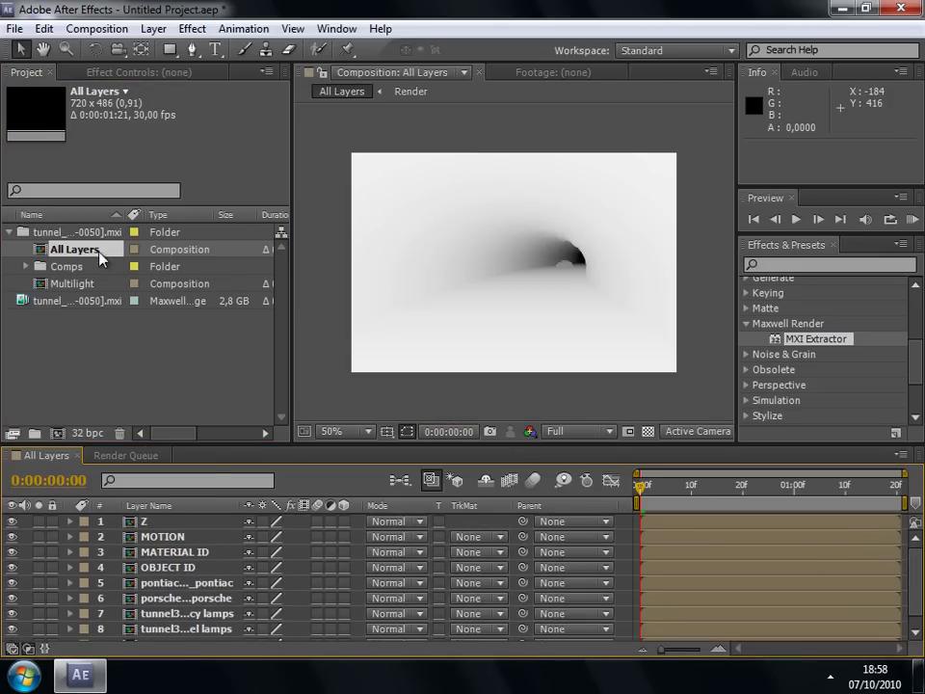
- Open the Material ID, Motion, Object ID and pontiac lamps comps, viewing the one-second mark
click(26, 266)
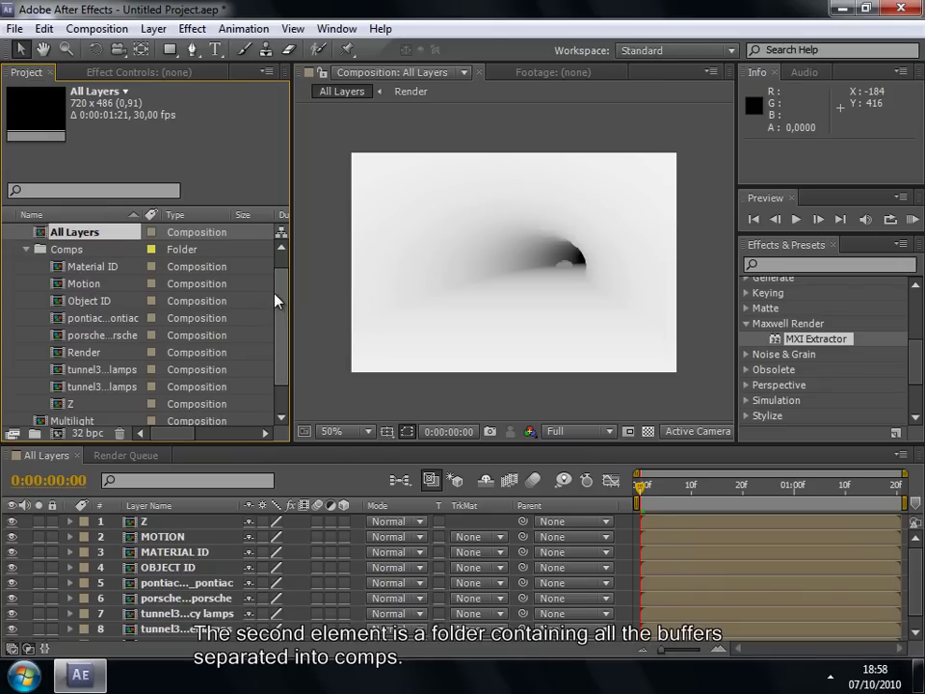
click(83, 267)
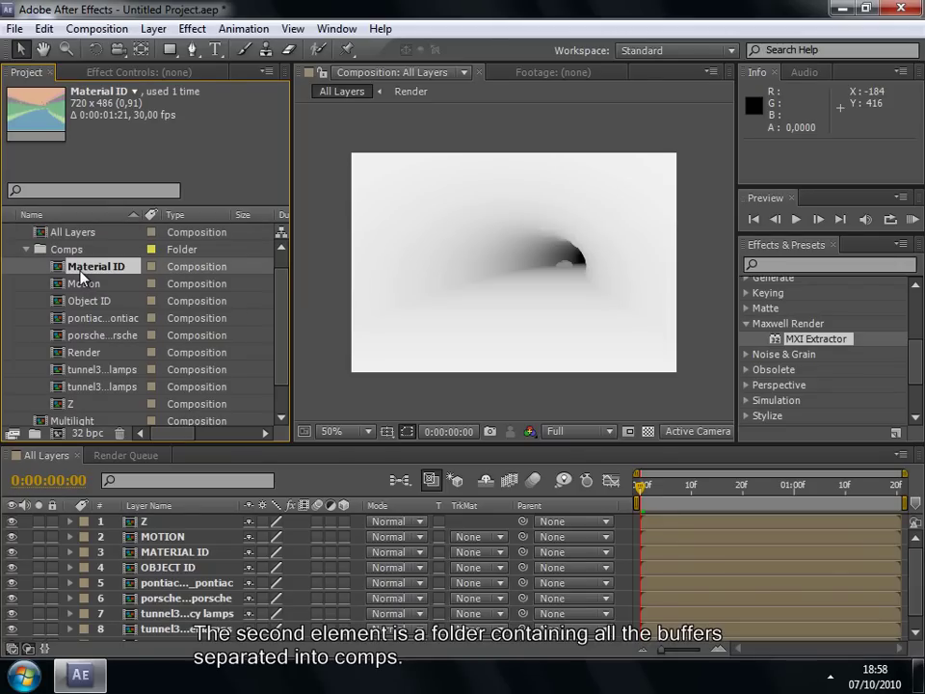
double_click(81, 270)
double_click(85, 284)
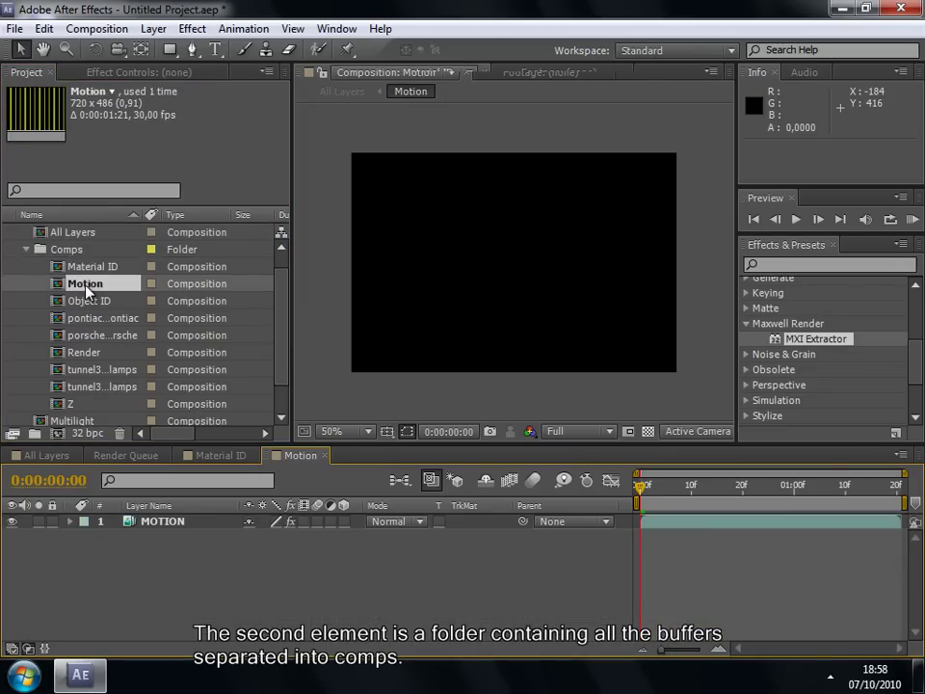
double_click(86, 302)
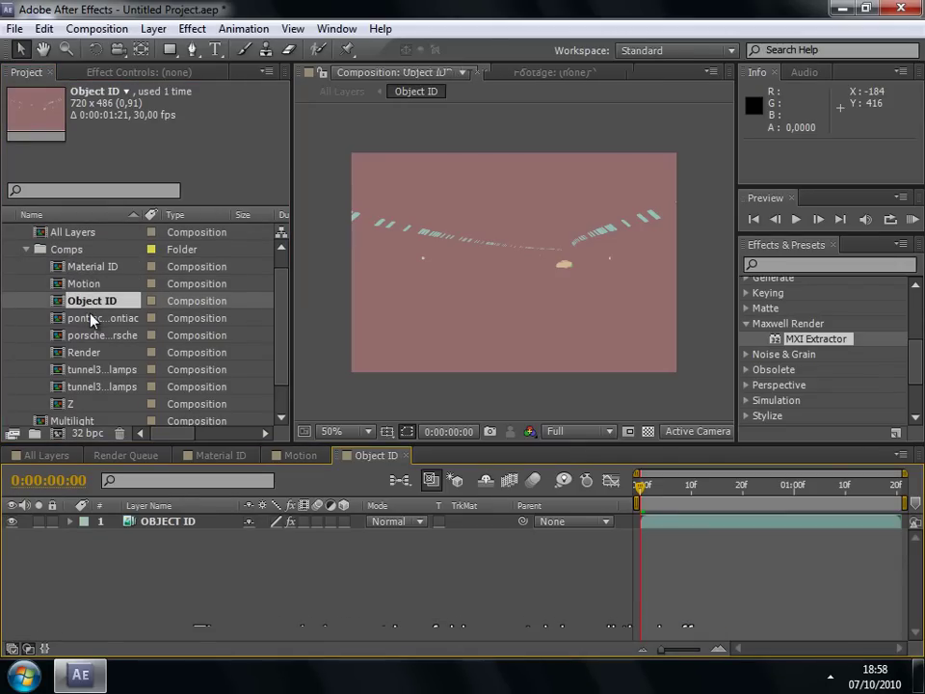
double_click(92, 317)
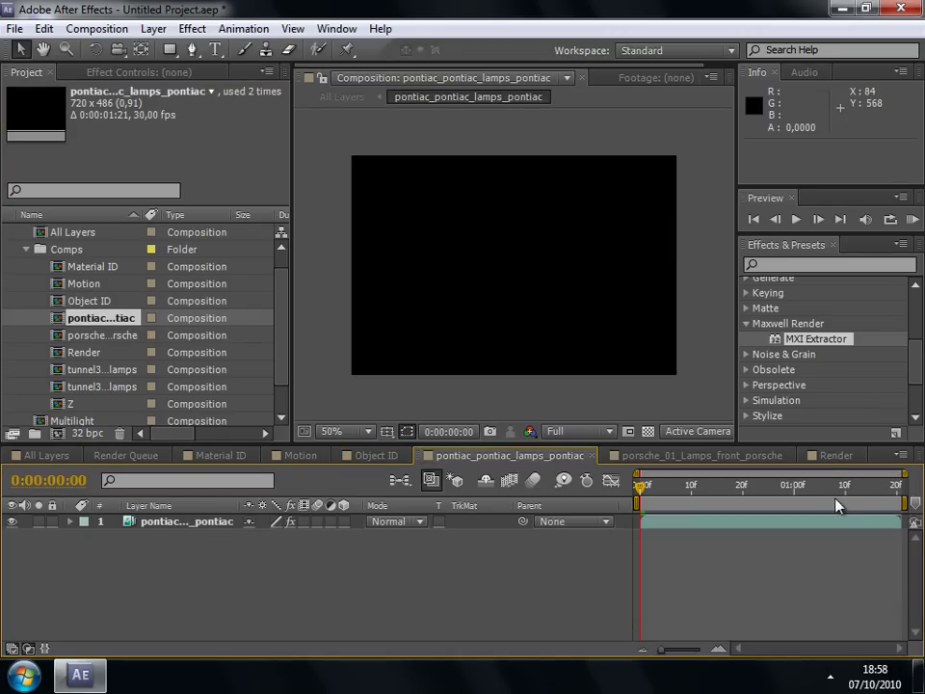
click(796, 492)
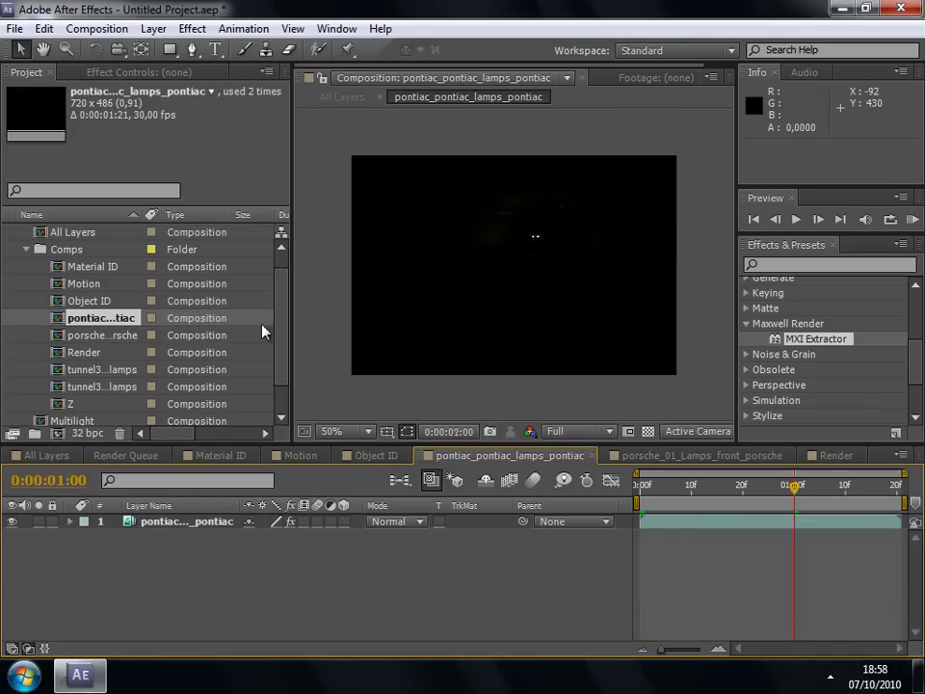
- Open the tunnel lamps and Z depth comps, then select the Multilight comp
click(96, 369)
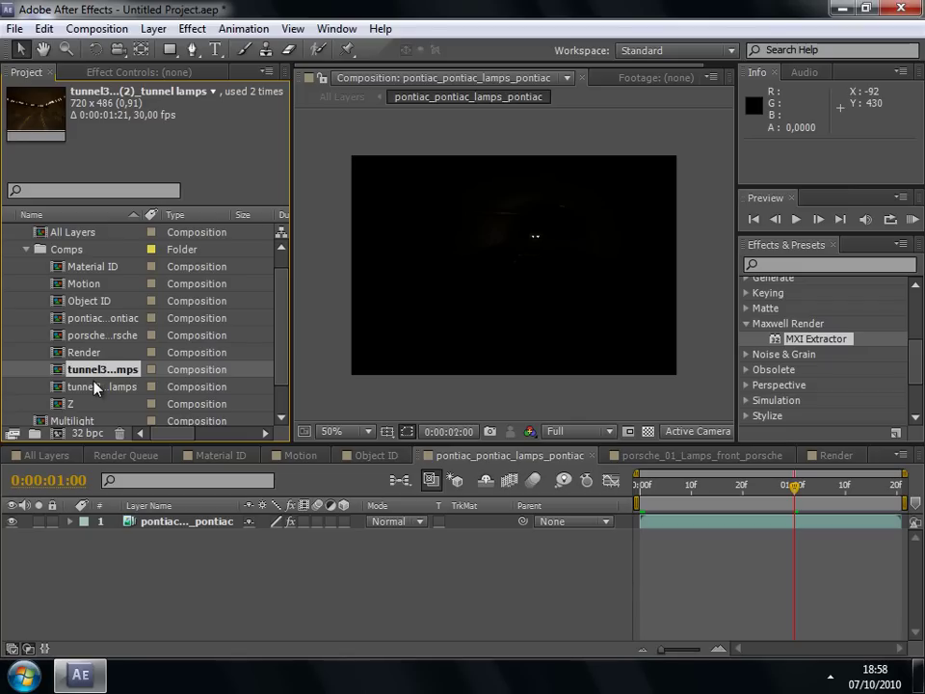
double_click(96, 386)
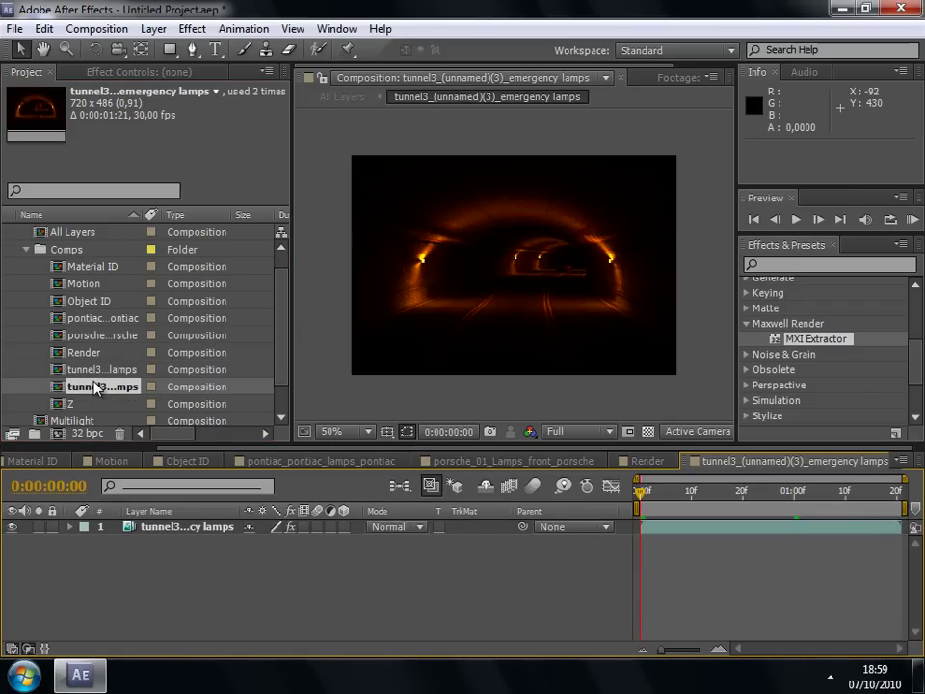
double_click(90, 405)
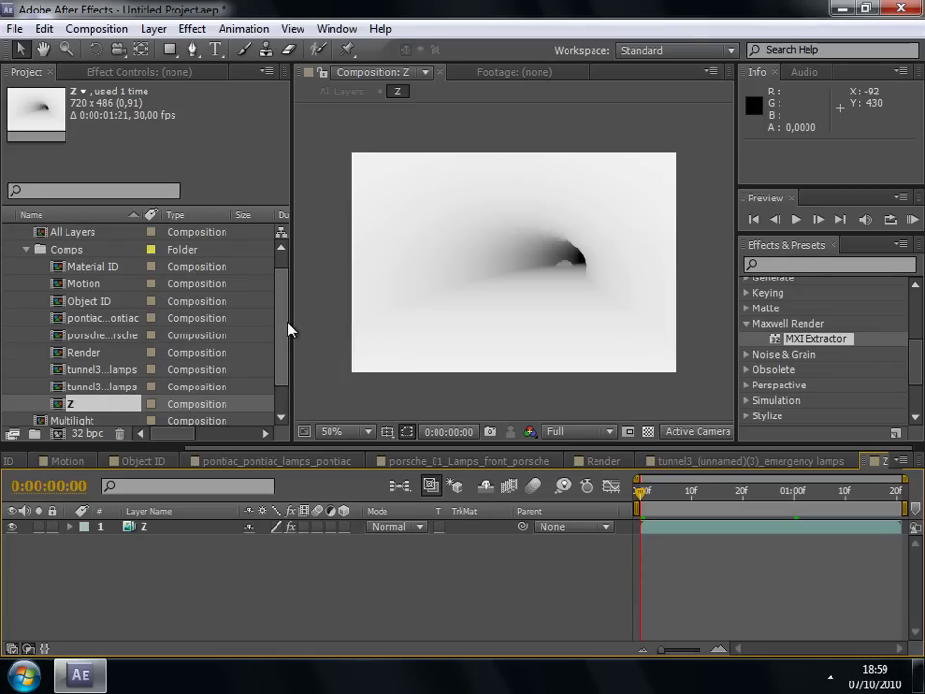
scroll(141, 368, down, 1)
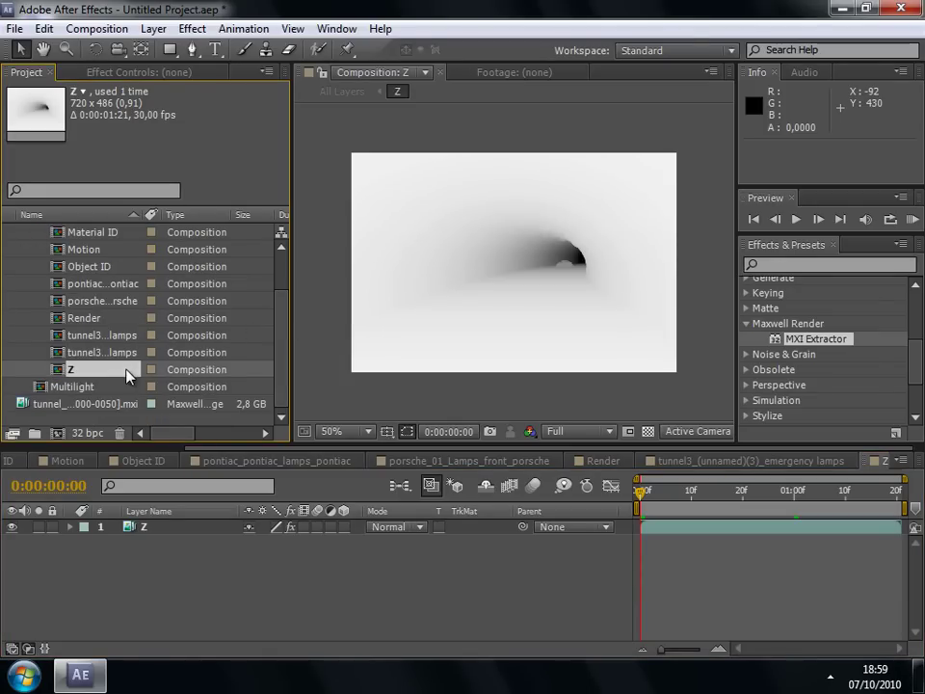
click(73, 387)
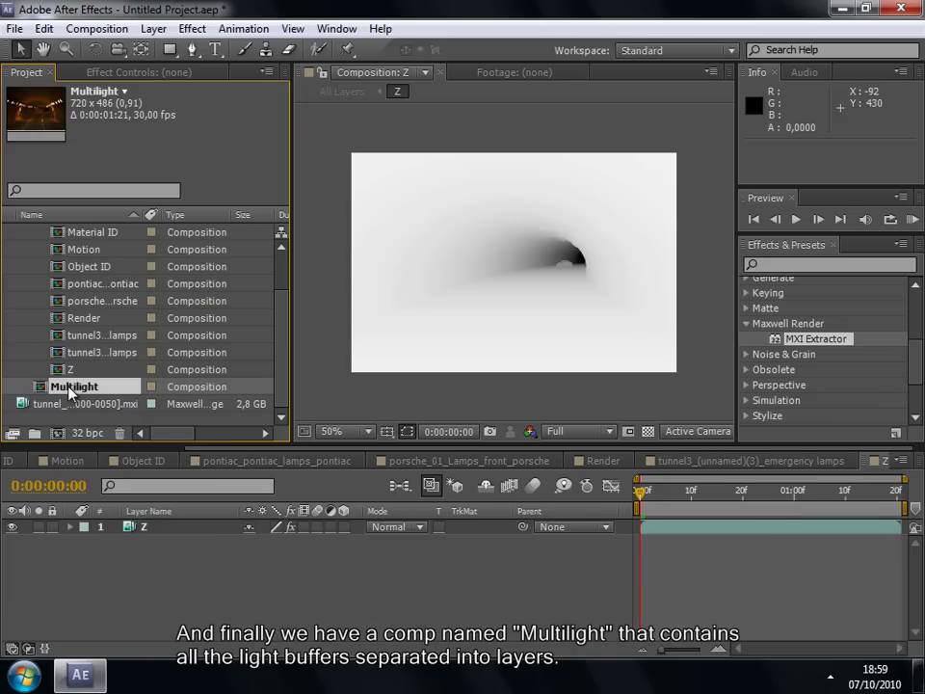
- Open the Multilight comp and confirm layer 2's blend mode stays Linear Dodge
double_click(72, 386)
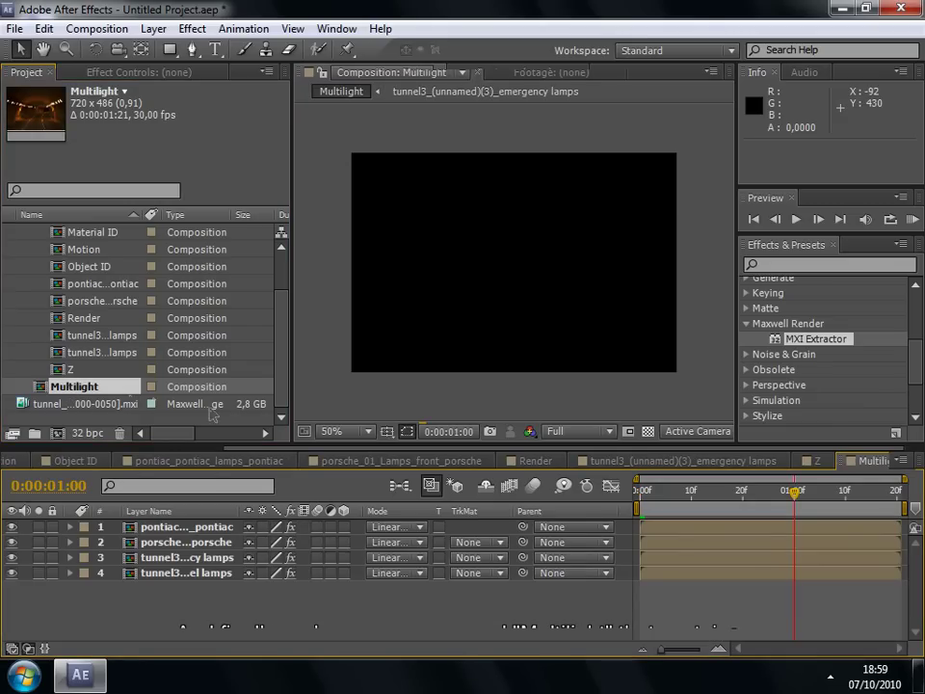
click(390, 543)
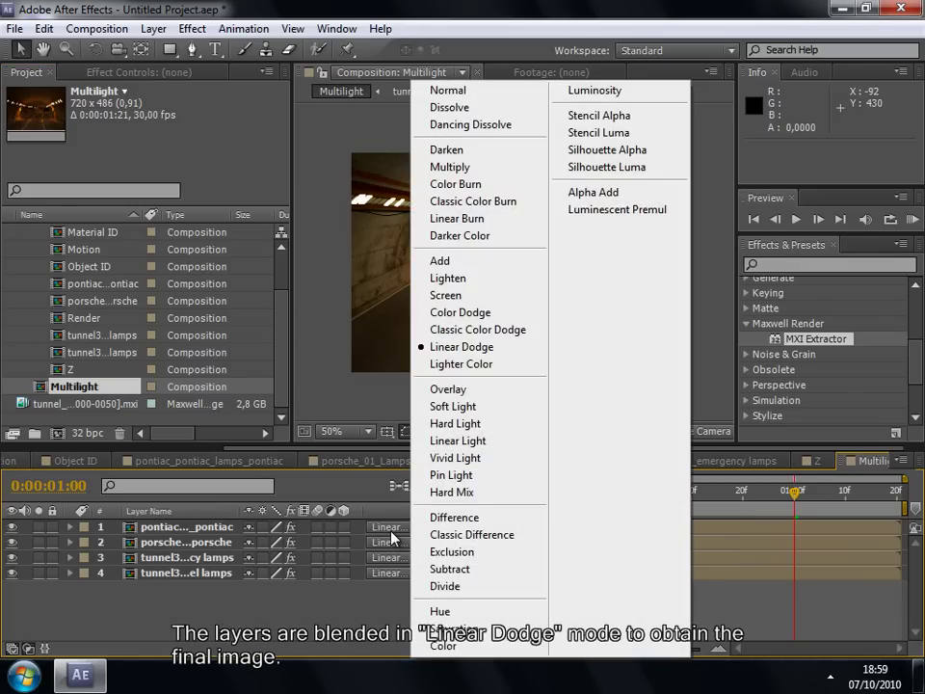
click(321, 600)
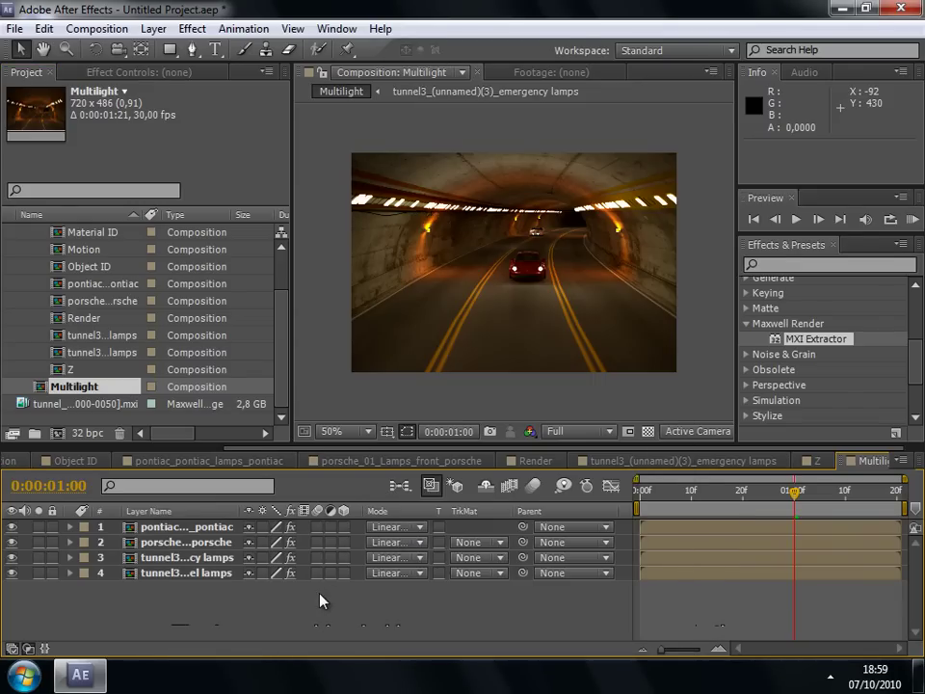
- Adjust the Exposure of the emergency lamps and Pontiac lamps layers, leaving emergency lamps at -0.07
click(180, 559)
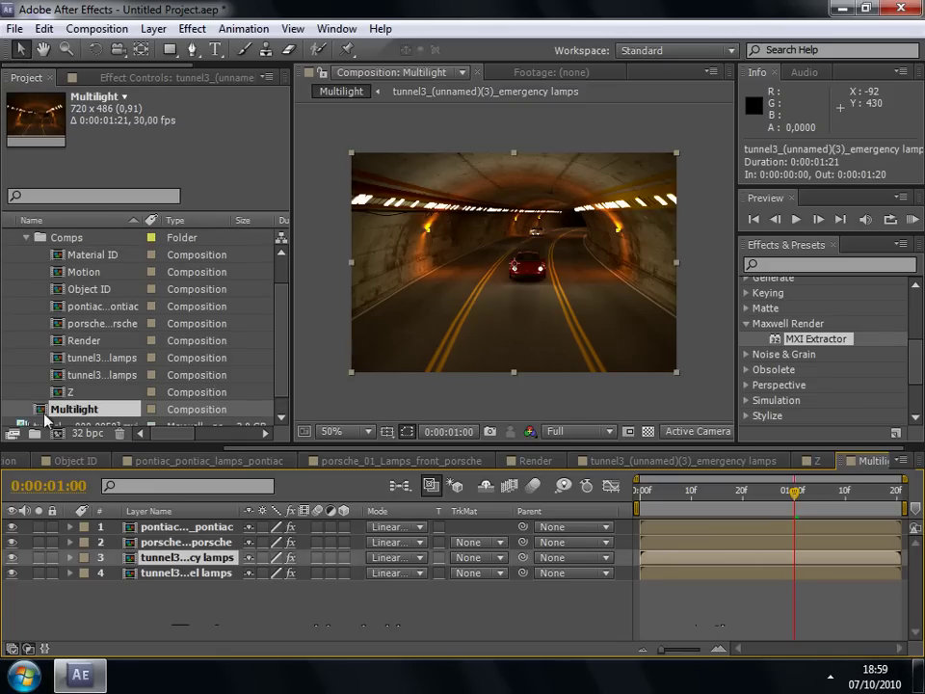
click(113, 78)
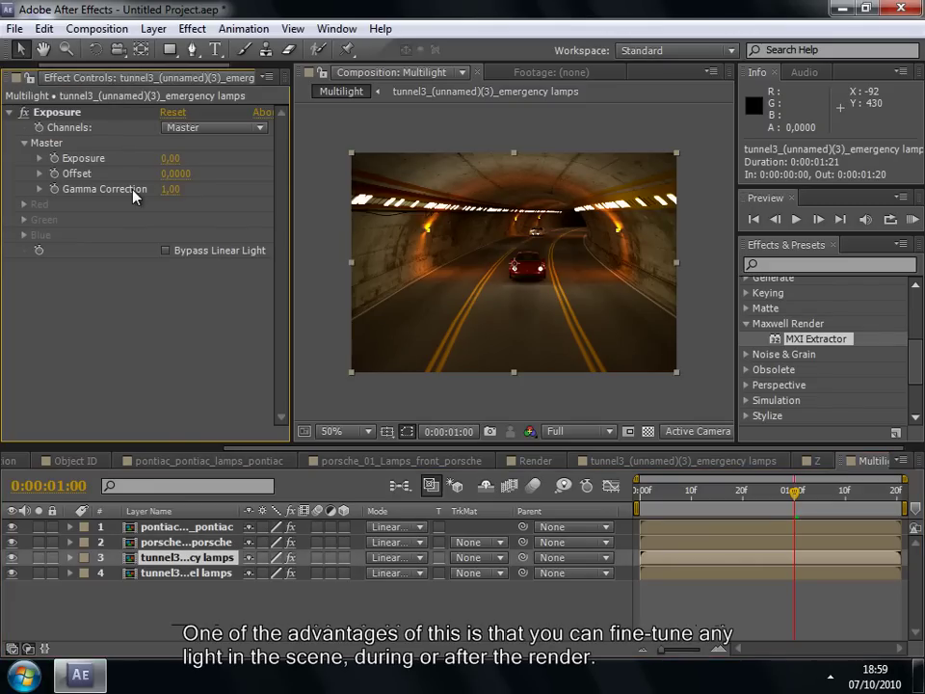
drag(172, 164, 99, 156)
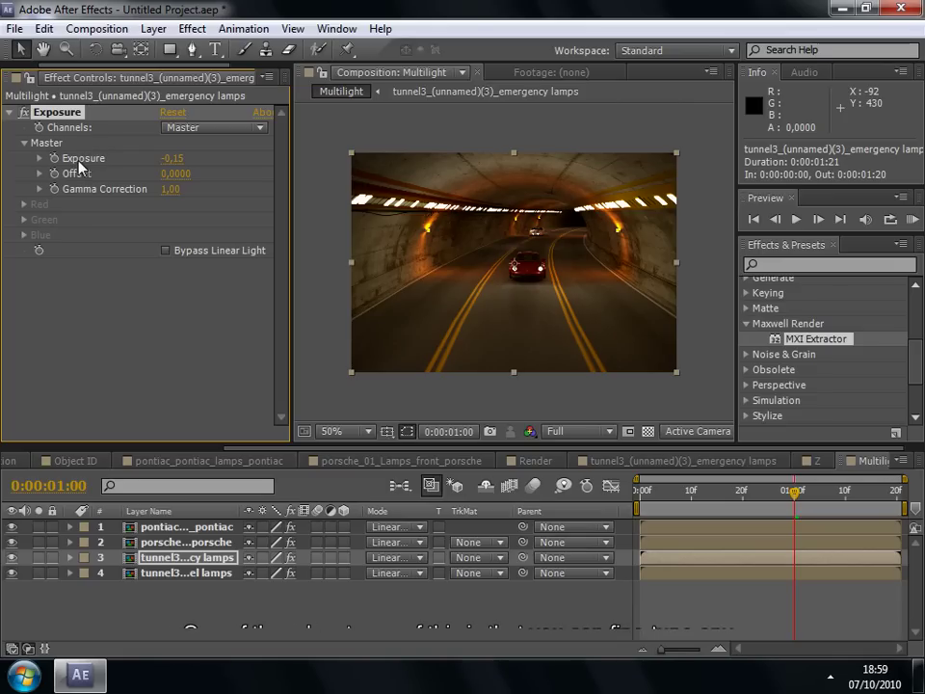
drag(169, 164, 196, 180)
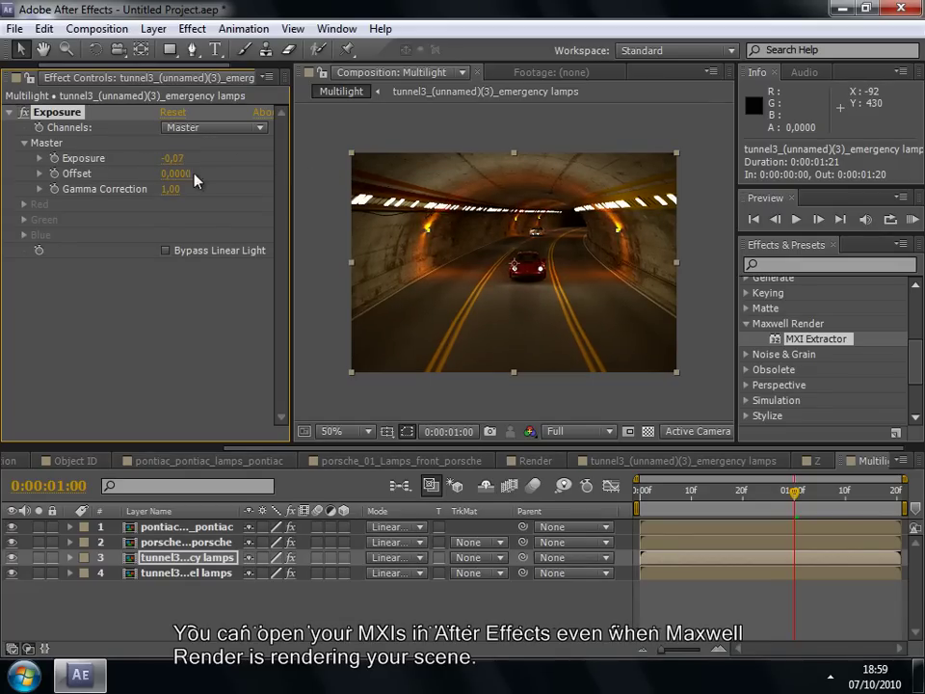
click(200, 528)
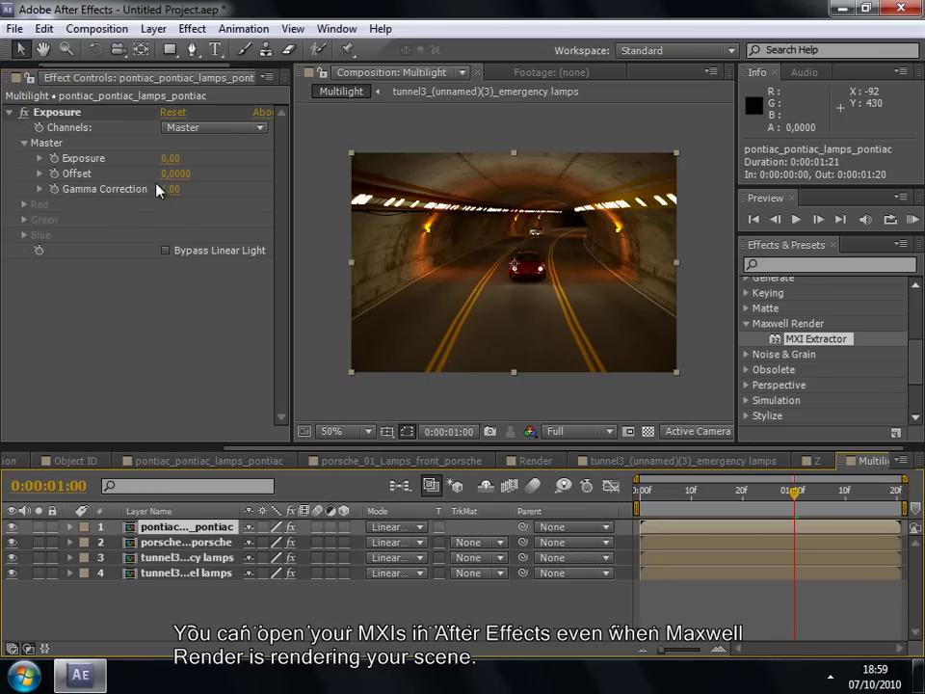
drag(287, 163, 166, 152)
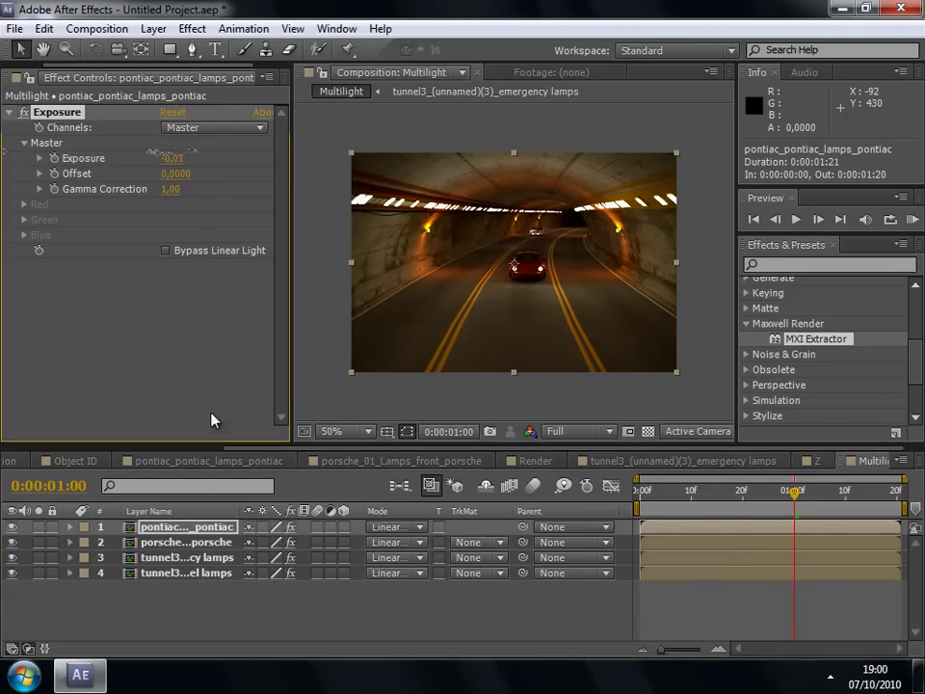
click(199, 558)
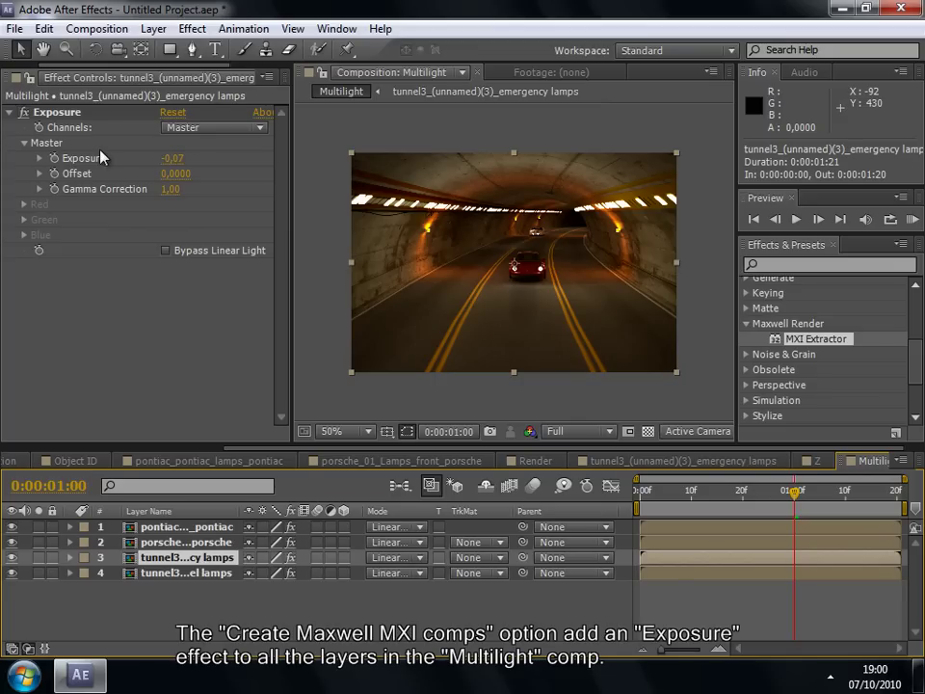
- Raise the emergency lamps layer's Exposure to 0.15 using its slider
drag(171, 157, 202, 157)
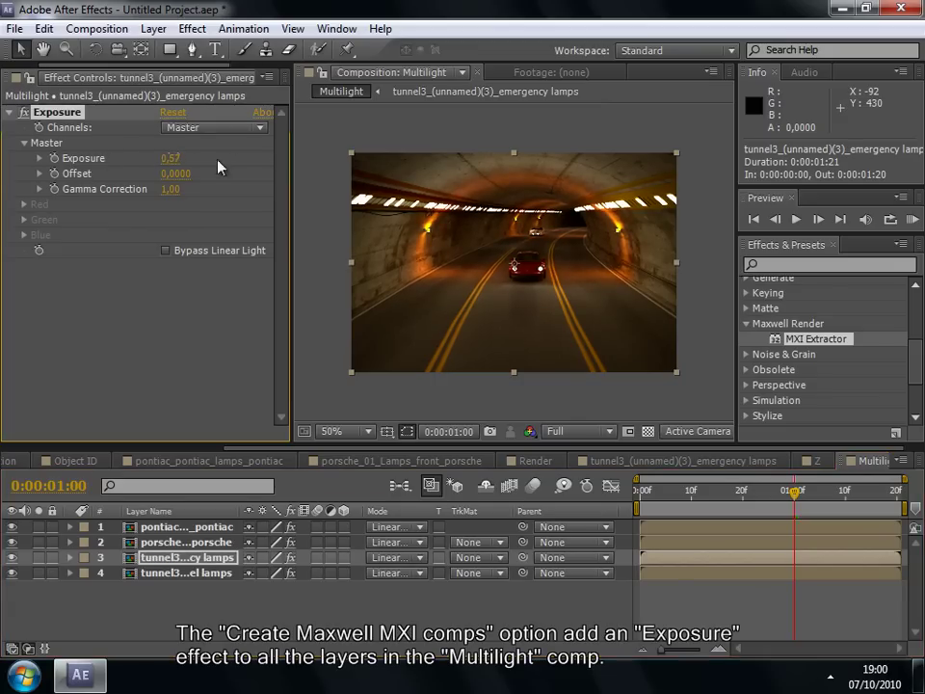
click(40, 159)
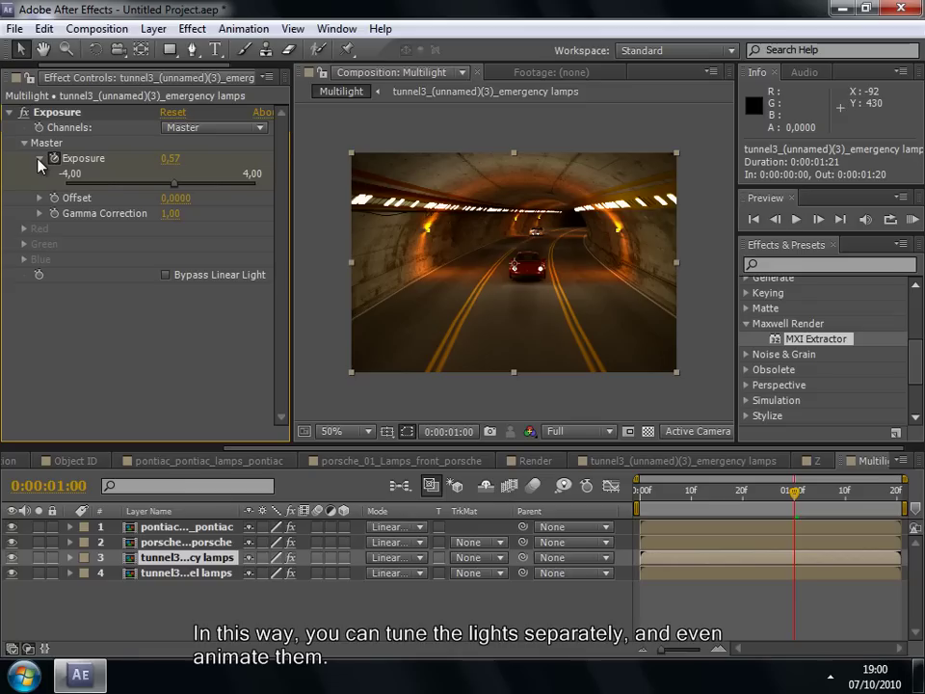
click(39, 159)
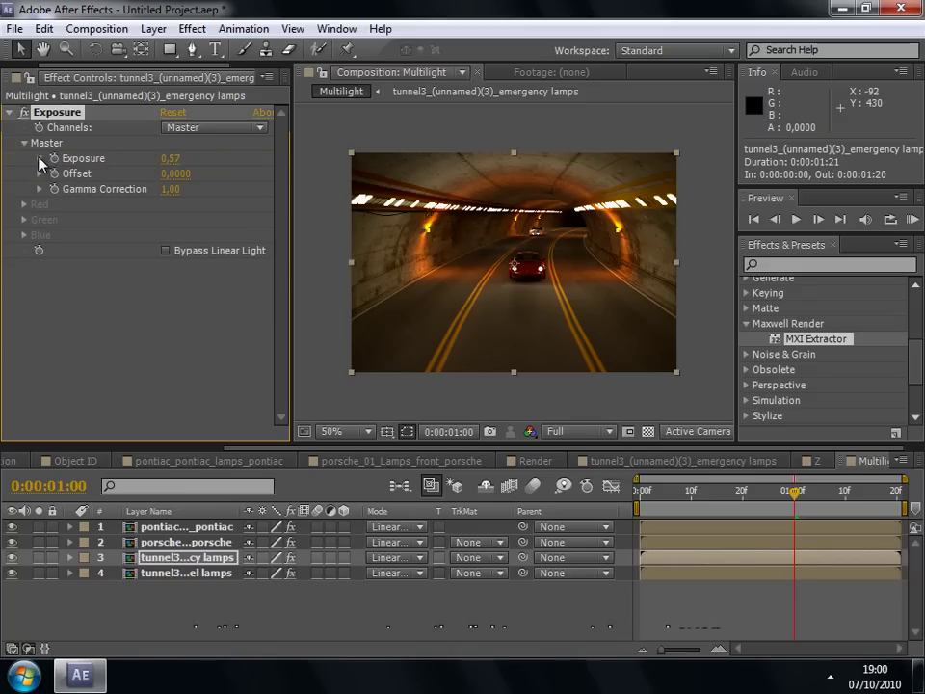
click(39, 159)
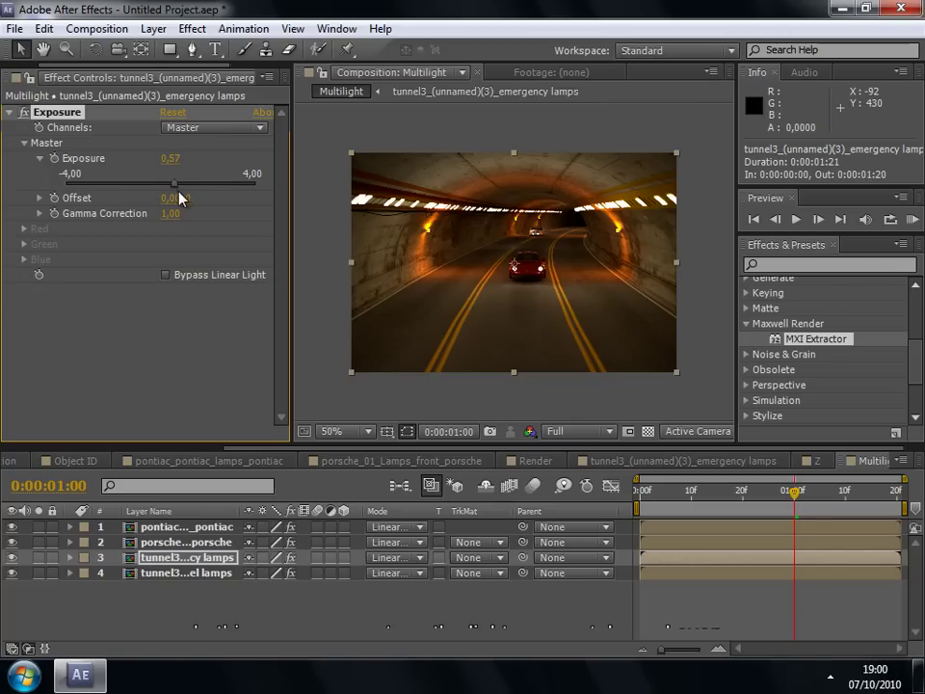
mouse_move(174, 184)
mouse_down()
mouse_move(105, 184)
mouse_move(262, 190)
mouse_move(145, 186)
mouse_move(162, 188)
mouse_up()
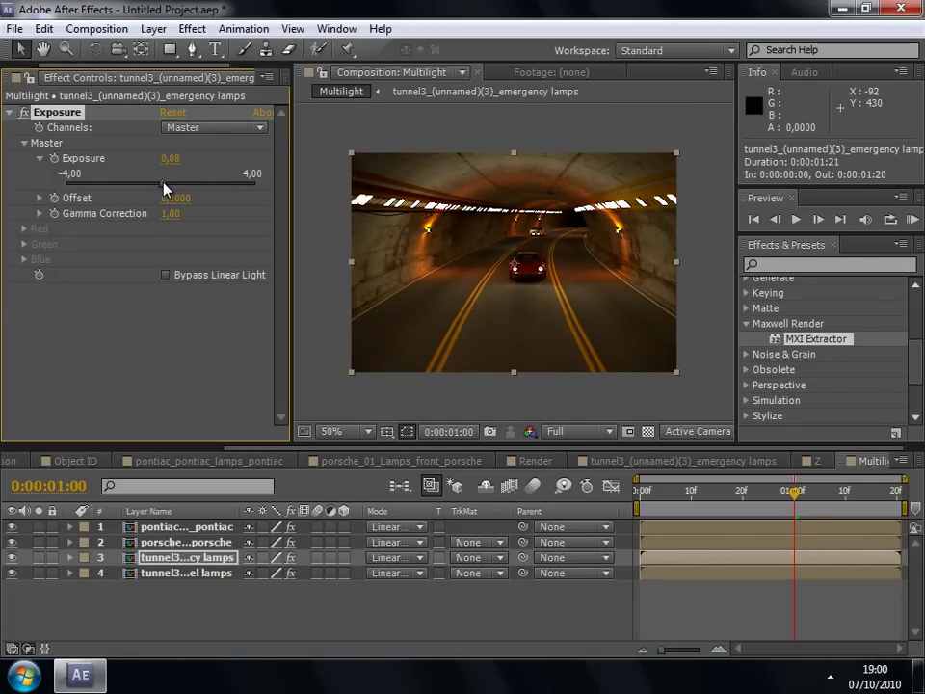
click(40, 158)
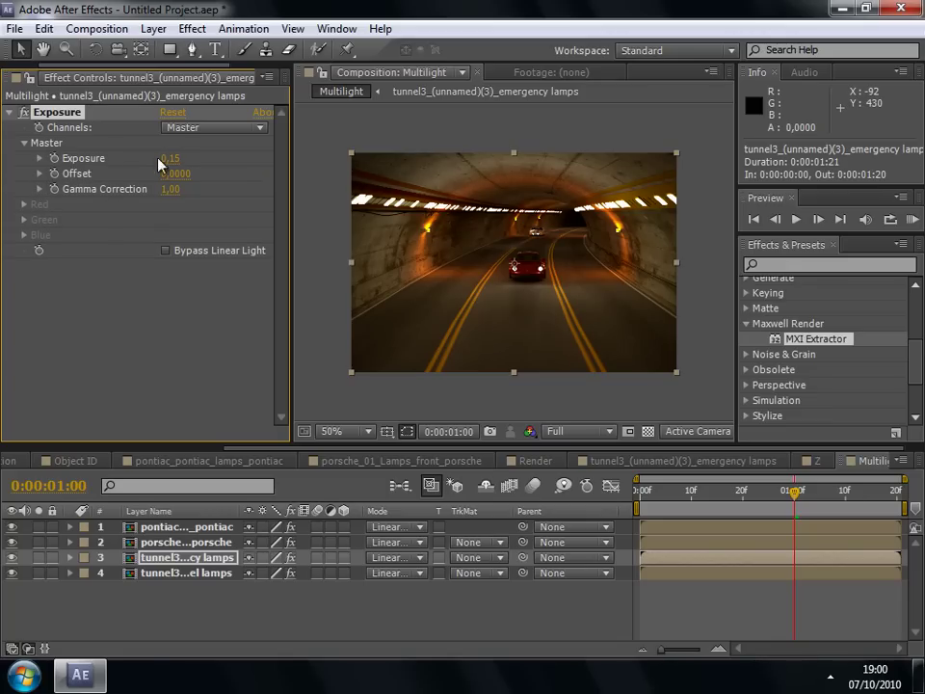
drag(161, 164, 173, 160)
- Dim the tunnel lamps layer's Exposure to -1.50 and deselect it
click(179, 573)
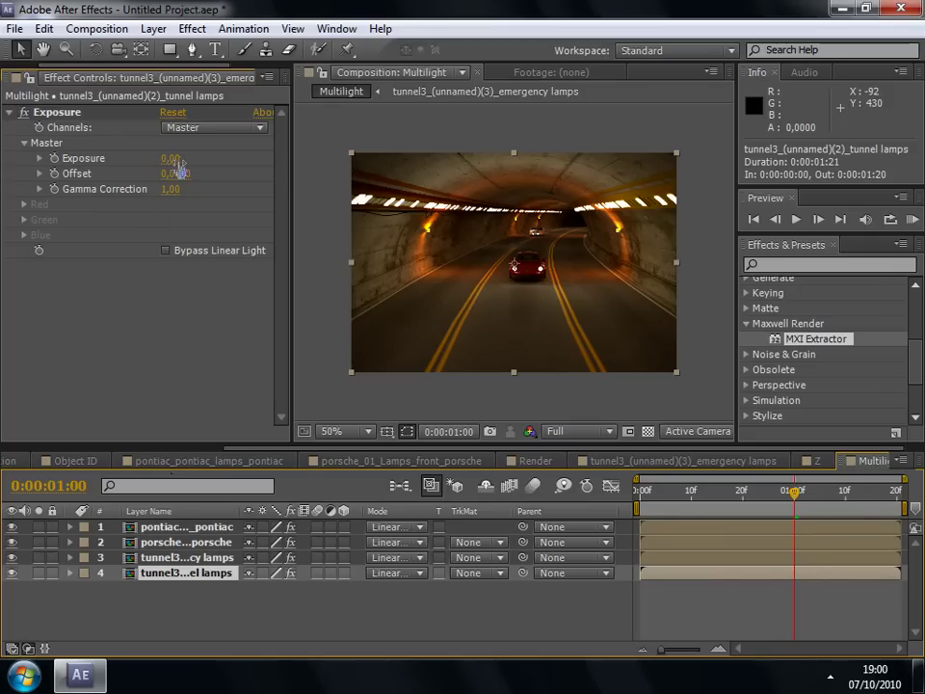
drag(170, 158, 45, 165)
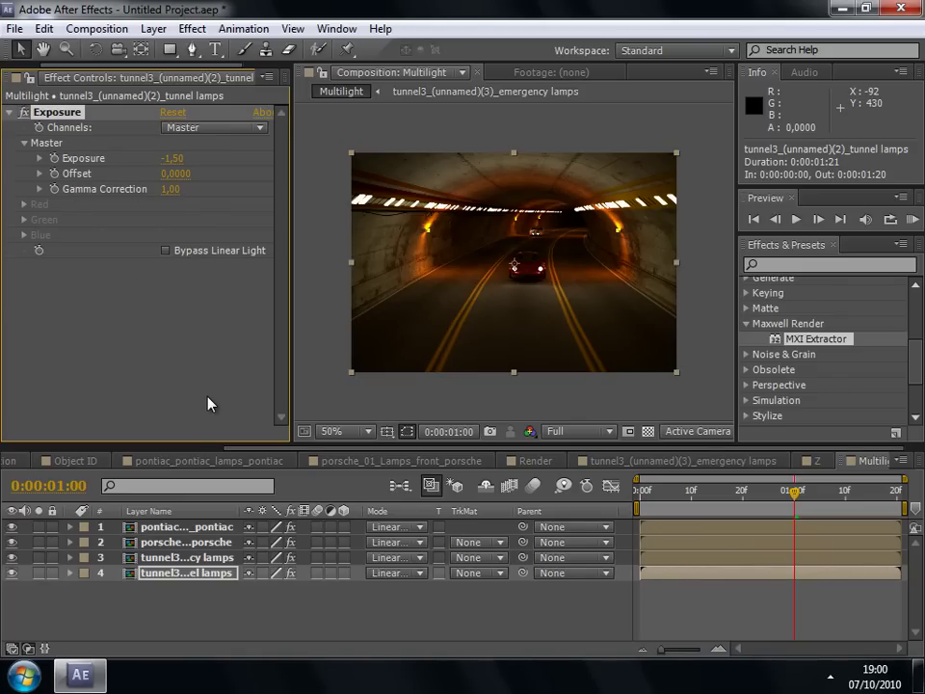
click(215, 603)
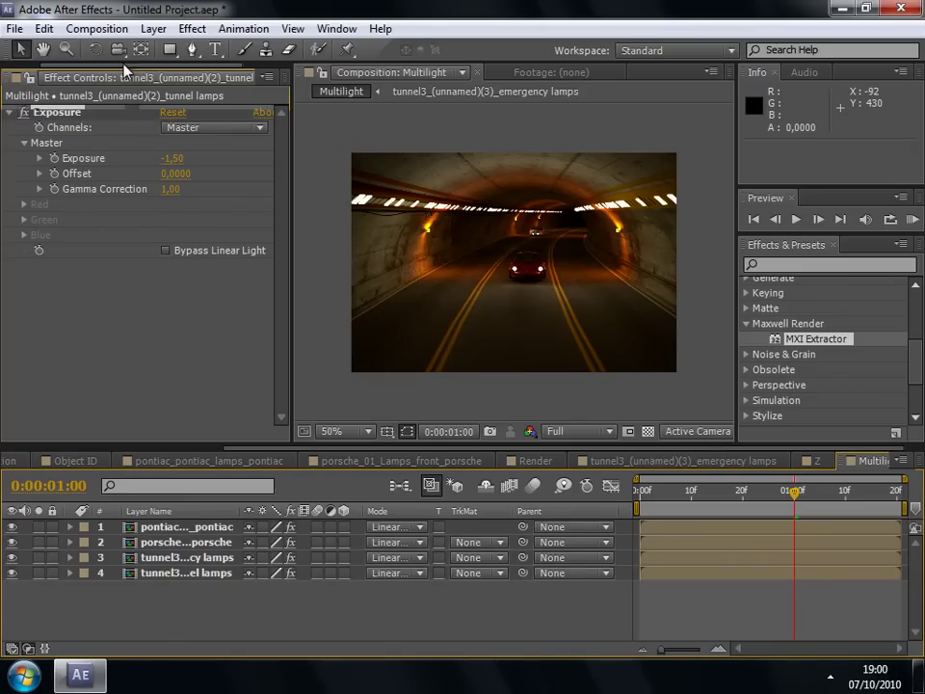
- Add the Multilight comp to the Render Queue as Multilight.avi and open its Lossless output module settings
click(93, 28)
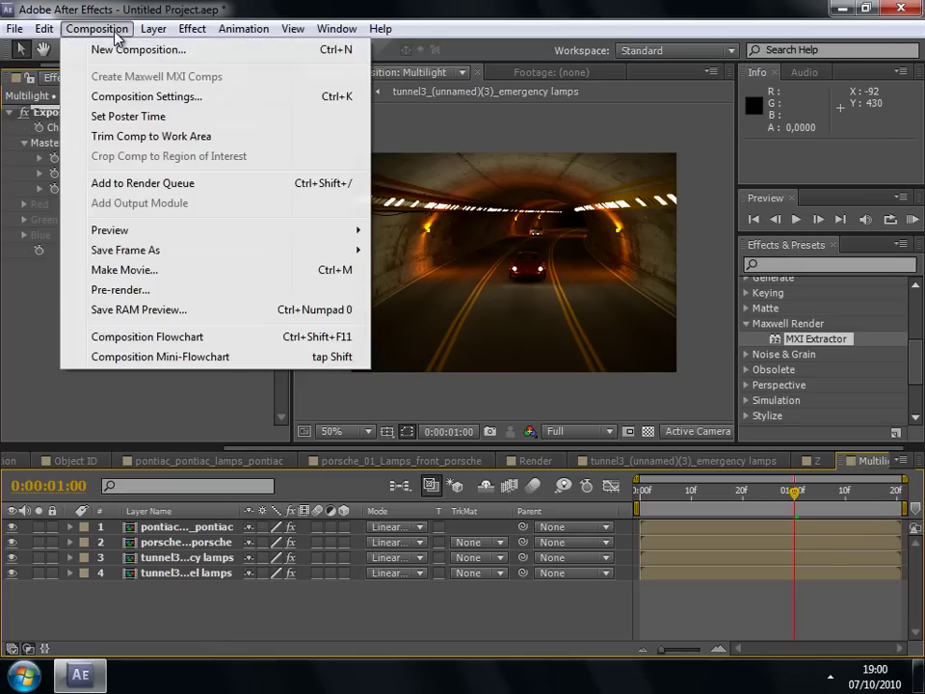
click(110, 183)
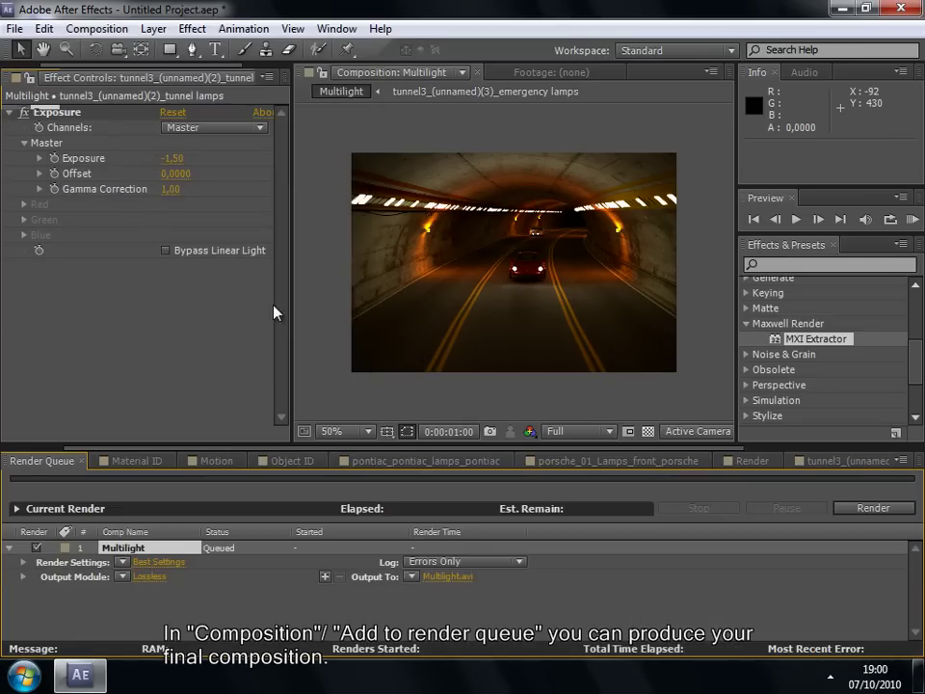
click(138, 579)
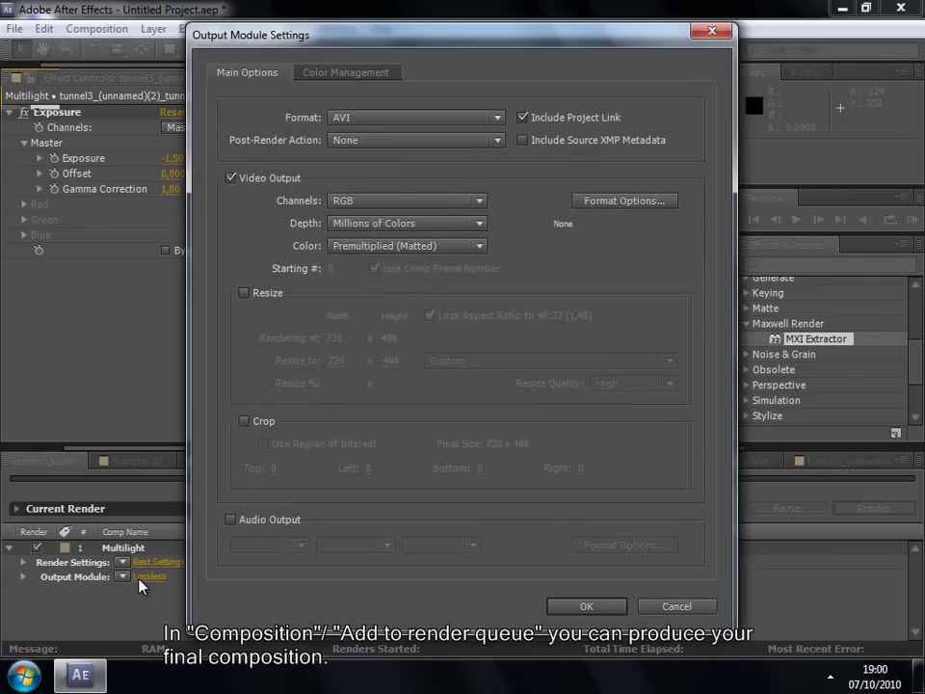